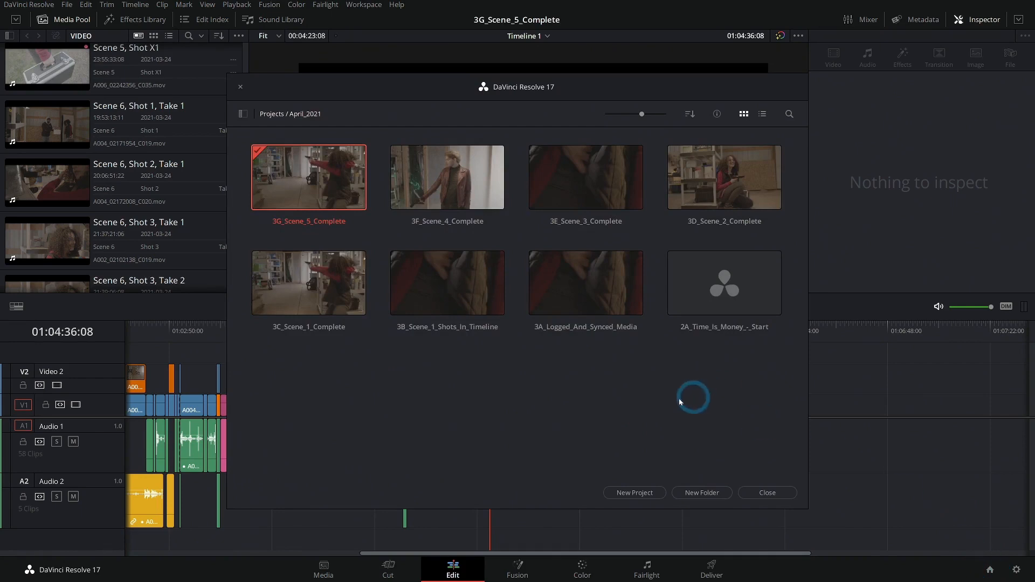
- Import the project file 3G_Scene_5_Complete.drp from the PROJECTS folder into the April_2021 project folder
{"action": "right_click", "coordinate": [406, 370]}
{"action": "left_click", "coordinate": [450, 401]}
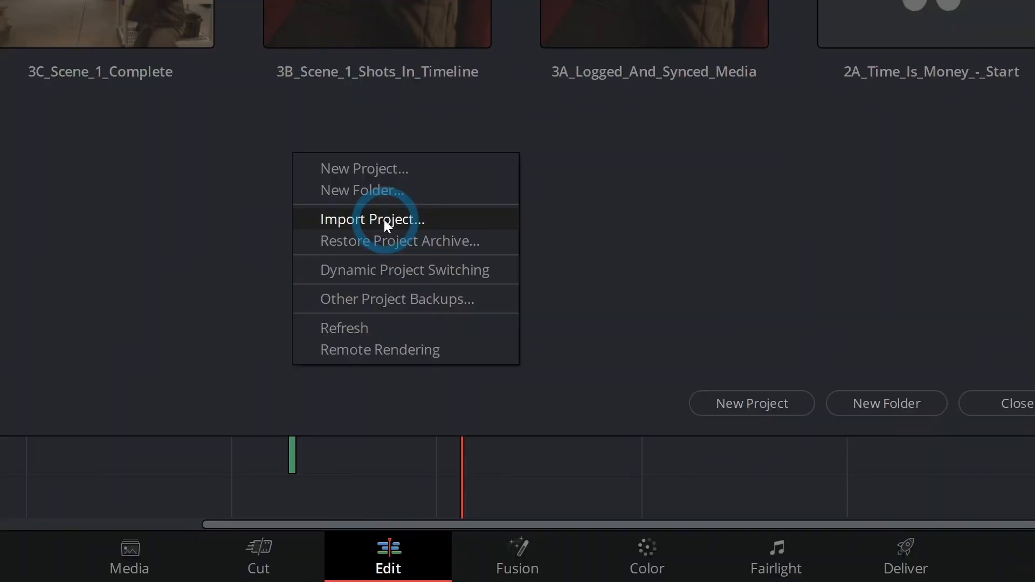
{"action": "left_click", "coordinate": [384, 220]}
{"action": "left_click", "coordinate": [440, 270]}
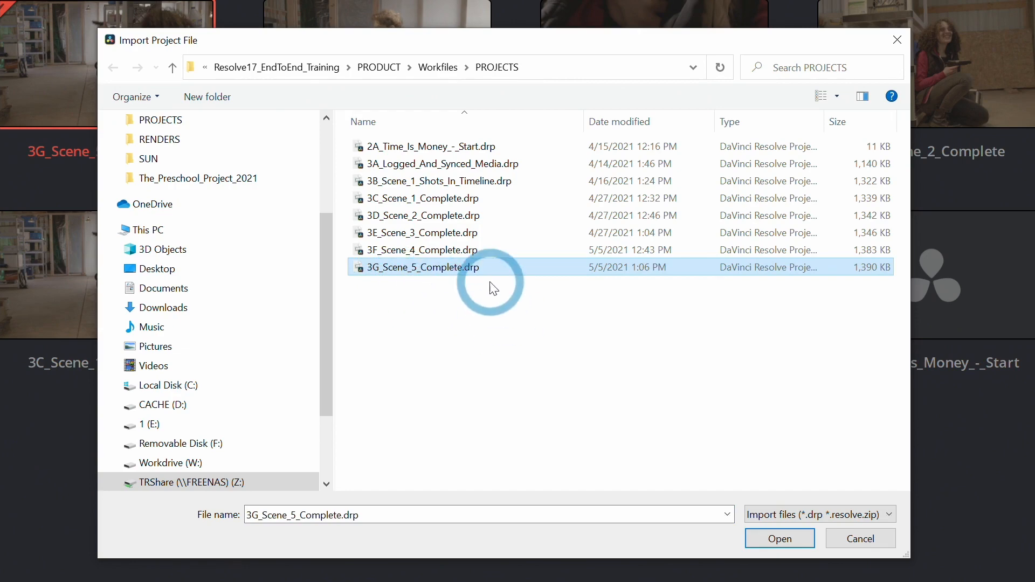
{"action": "left_click", "coordinate": [780, 538]}
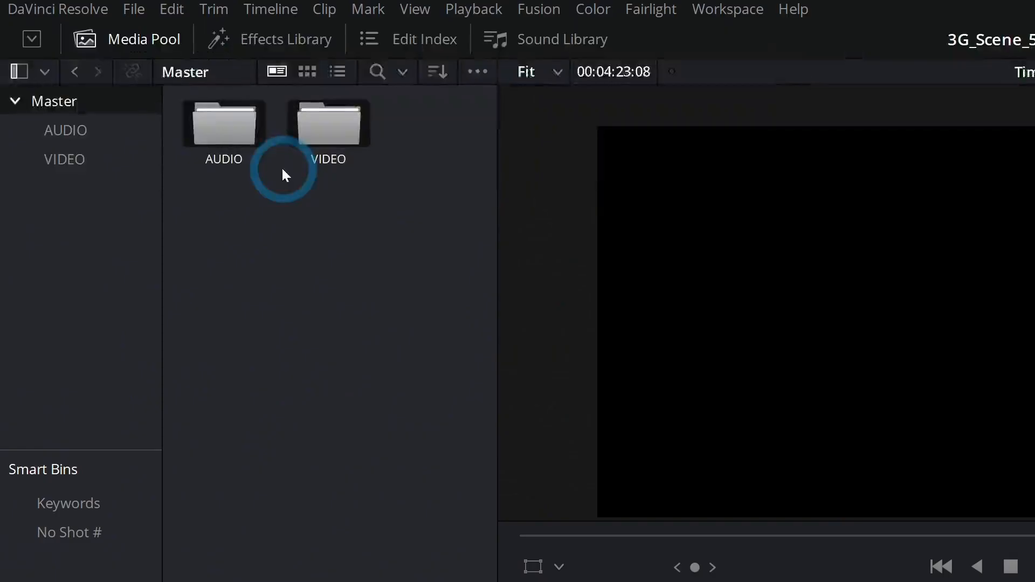
{"action": "right_click", "coordinate": [244, 128]}
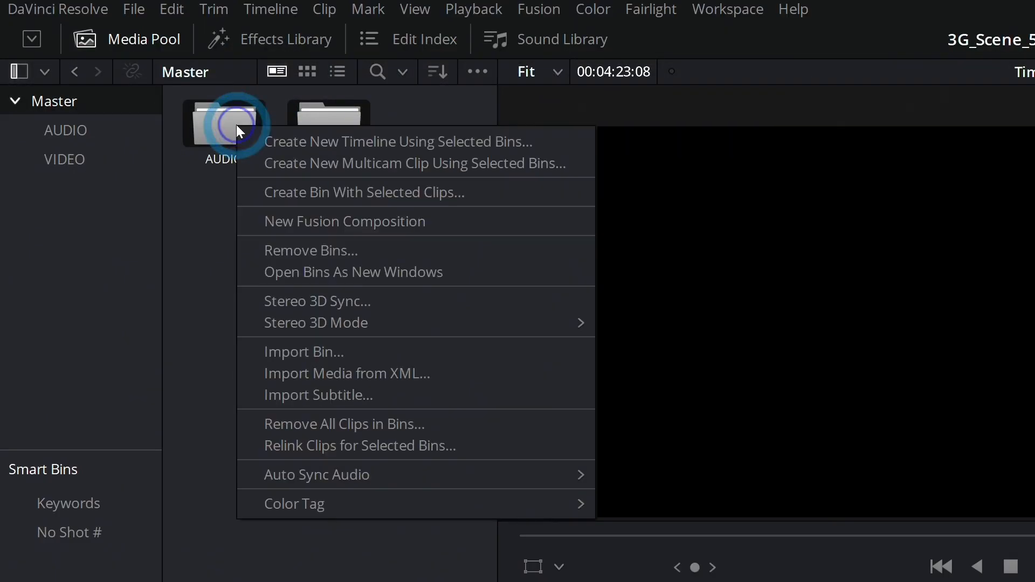
{"action": "left_click", "coordinate": [399, 448]}
{"action": "left_click", "coordinate": [112, 160]}
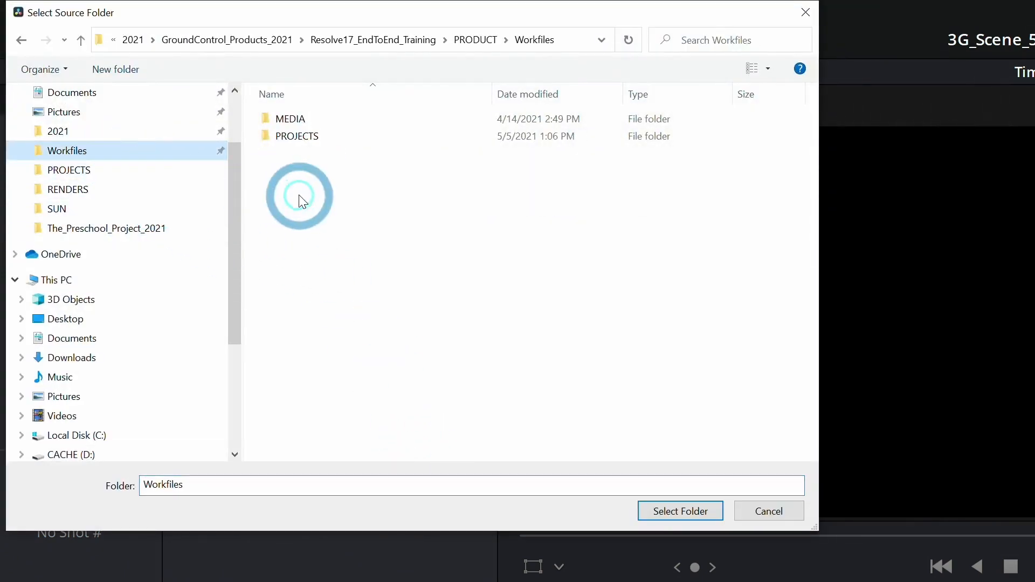
{"action": "left_click", "coordinate": [293, 119]}
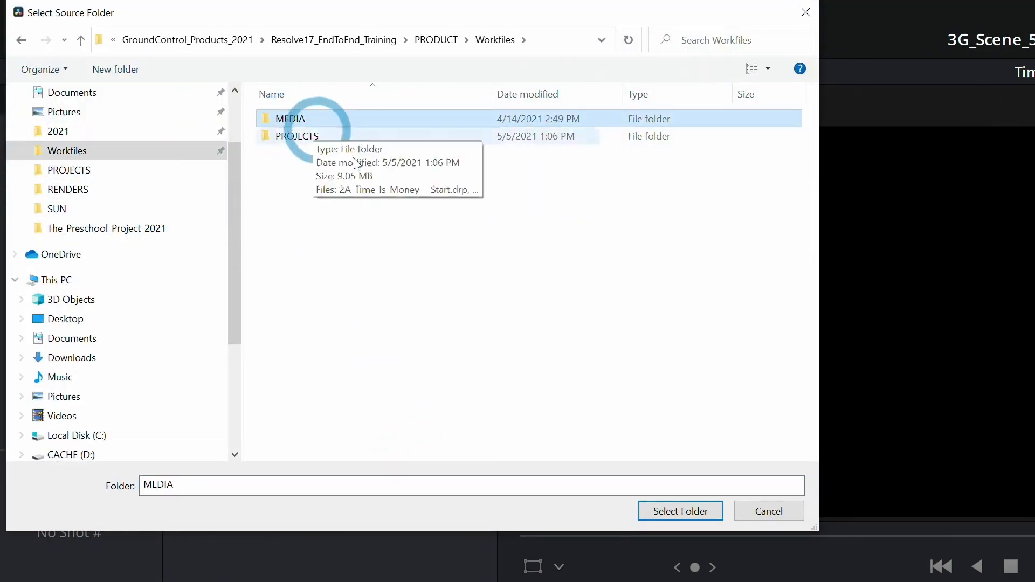
{"action": "left_click", "coordinate": [769, 512]}
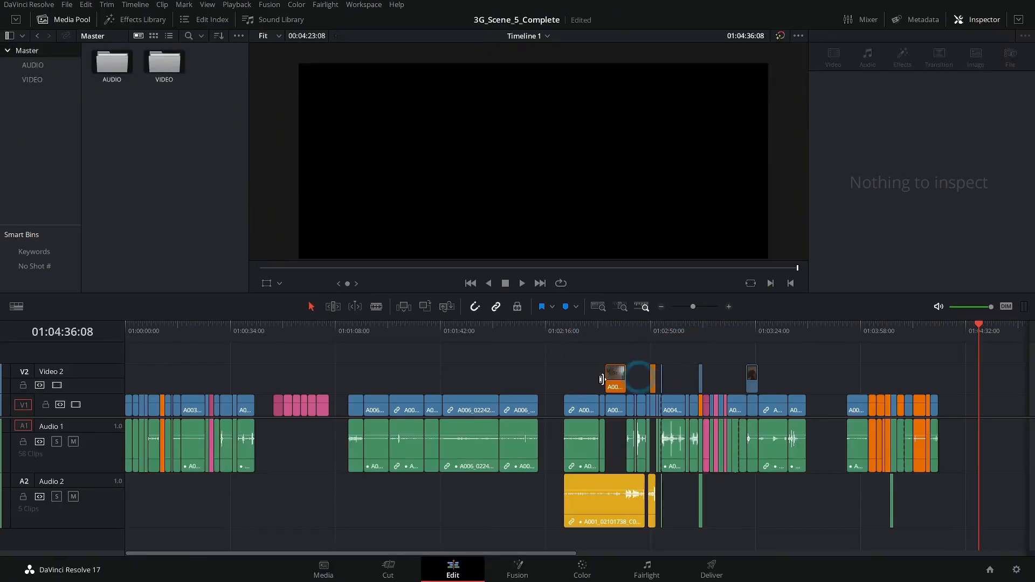
- Open the VIDEO bin, hide the bin list and browse the clips down to the Scene 6 shots
{"action": "double_click", "coordinate": [164, 64]}
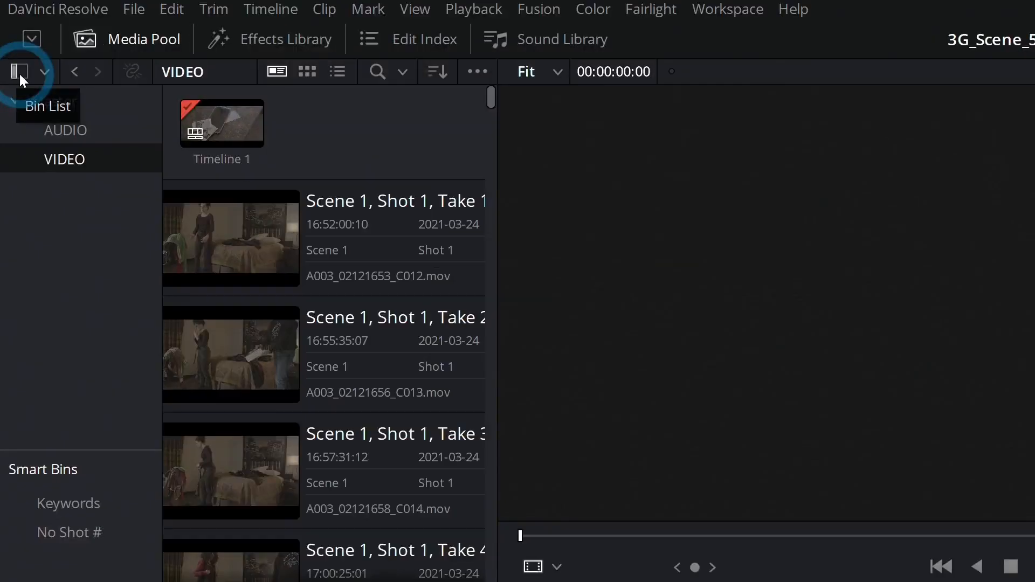
{"action": "left_click", "coordinate": [18, 72]}
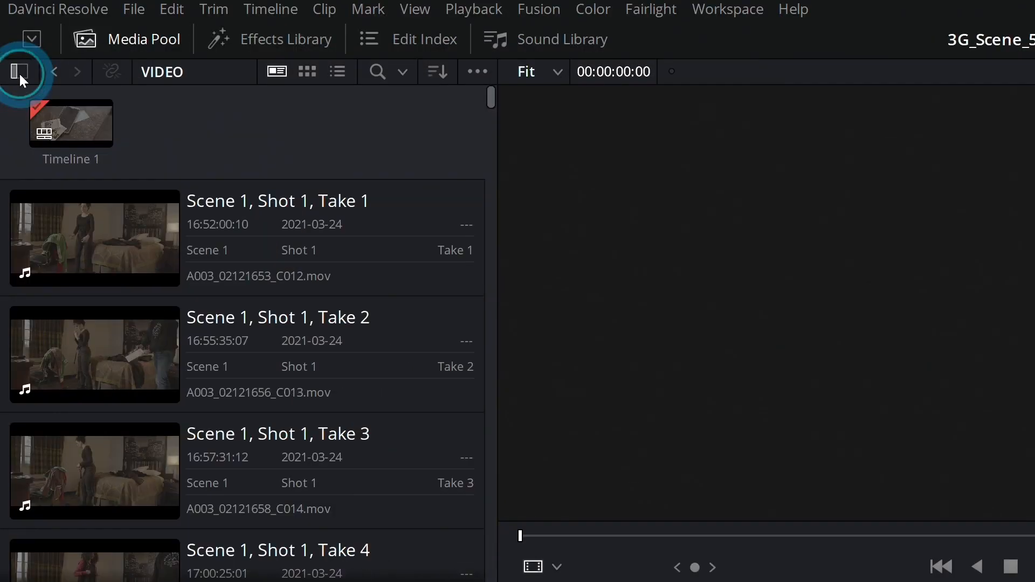
{"action": "left_click", "coordinate": [309, 136]}
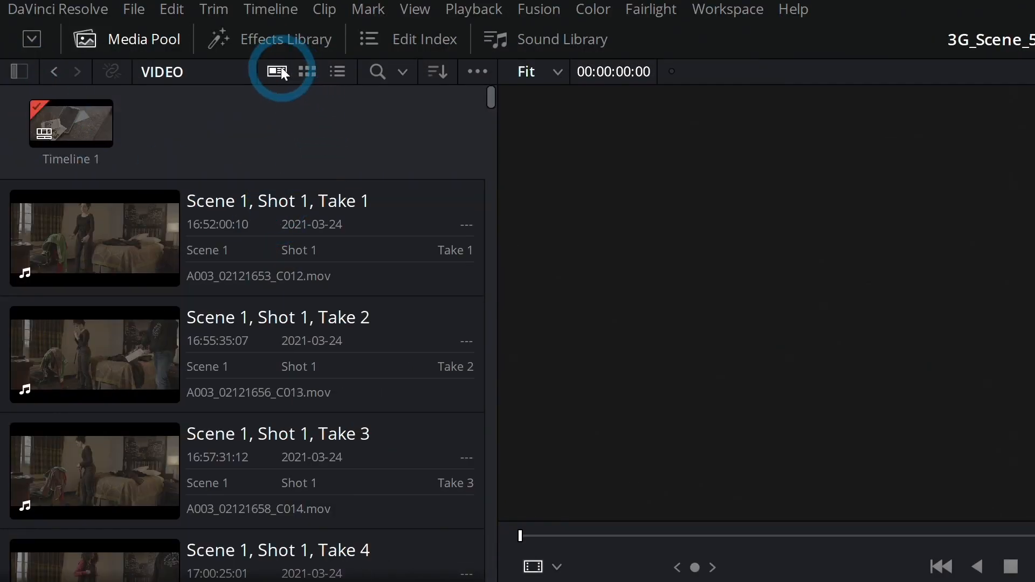
{"action": "left_click", "coordinate": [441, 74]}
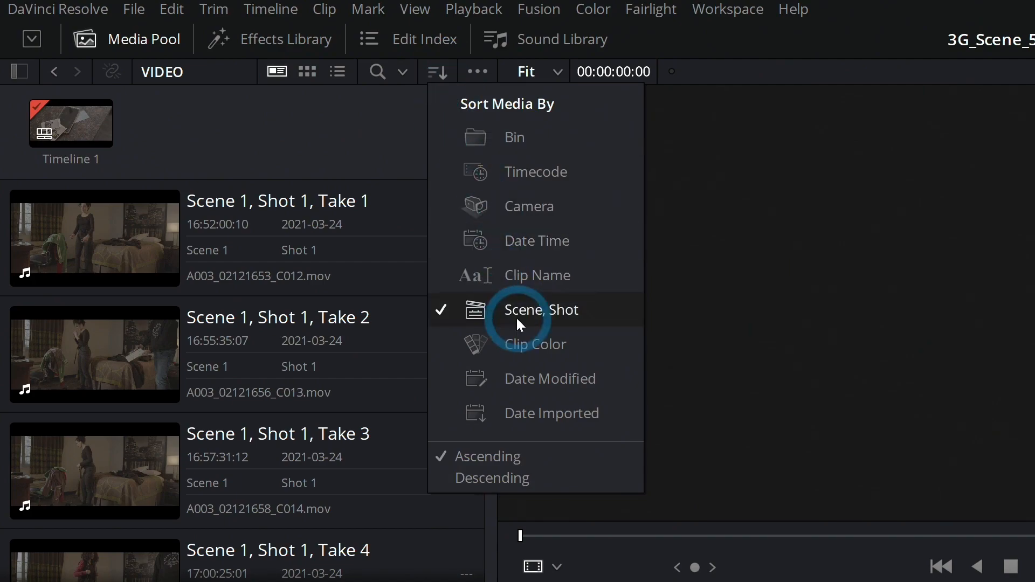
{"action": "left_click", "coordinate": [321, 168]}
{"action": "left_click_drag", "start_coordinate": [493, 99], "coordinate": [497, 474]}
{"action": "left_click", "coordinate": [147, 389]}
{"action": "left_click", "coordinate": [289, 423]}
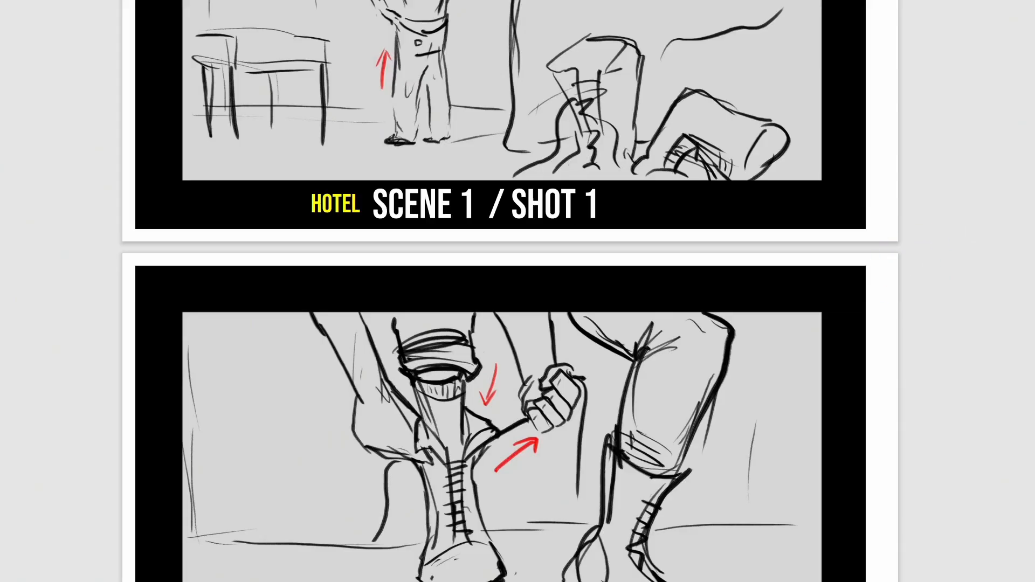
- Switch to the storyboard PDF and examine the Scene 6 panels from Shot 1 through Shot 14A
{"action": "scroll", "coordinate": [510, 291], "scroll_direction": "down", "scroll_amount": 20}
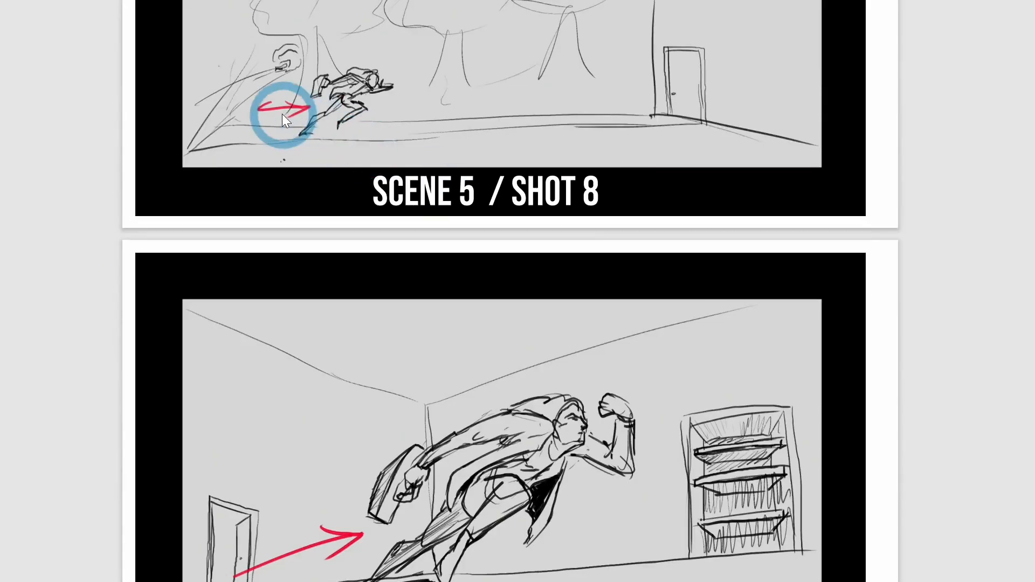
{"action": "scroll", "coordinate": [686, 300], "scroll_direction": "down", "scroll_amount": 9}
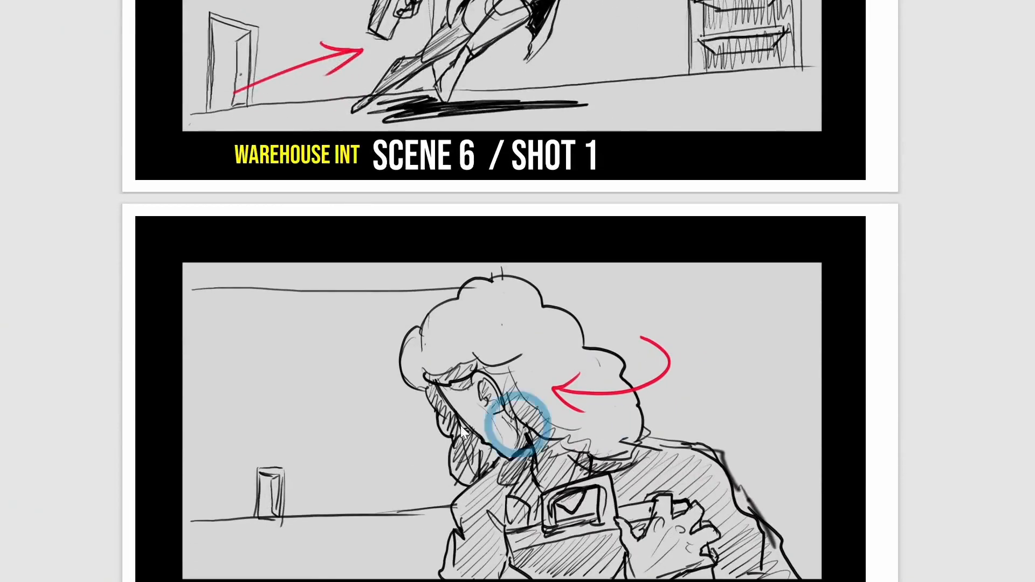
{"action": "scroll", "coordinate": [982, 272], "scroll_direction": "down", "scroll_amount": 10}
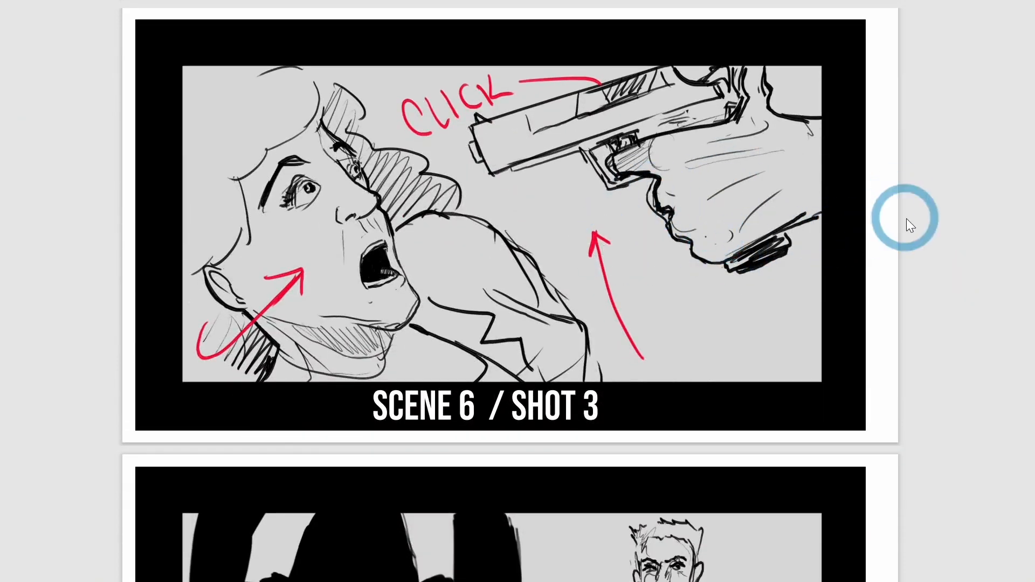
{"action": "scroll", "coordinate": [910, 225], "scroll_direction": "down", "scroll_amount": 12}
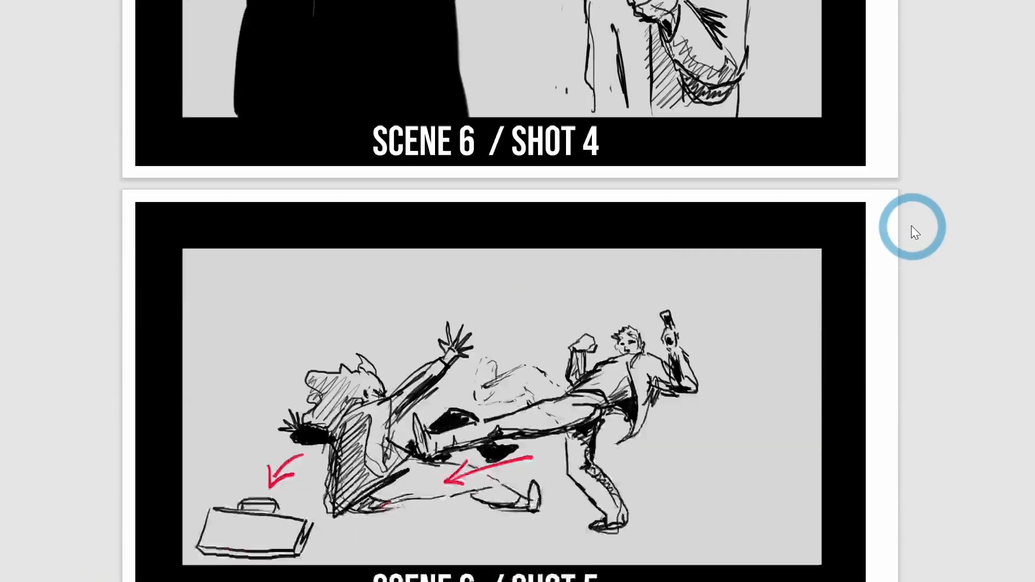
{"action": "scroll", "coordinate": [914, 232], "scroll_direction": "down", "scroll_amount": 10}
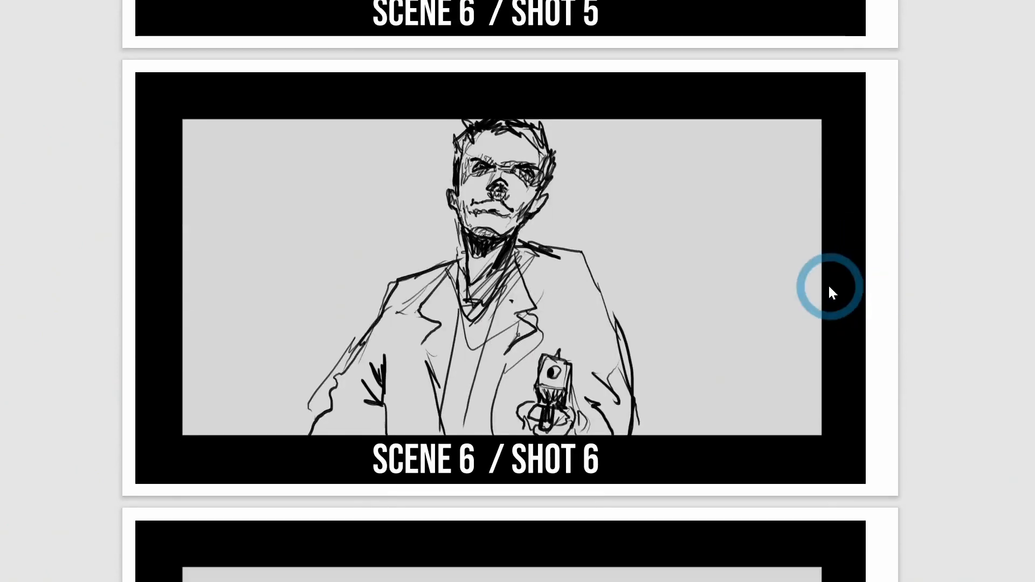
{"action": "scroll", "coordinate": [897, 296], "scroll_direction": "down", "scroll_amount": 7}
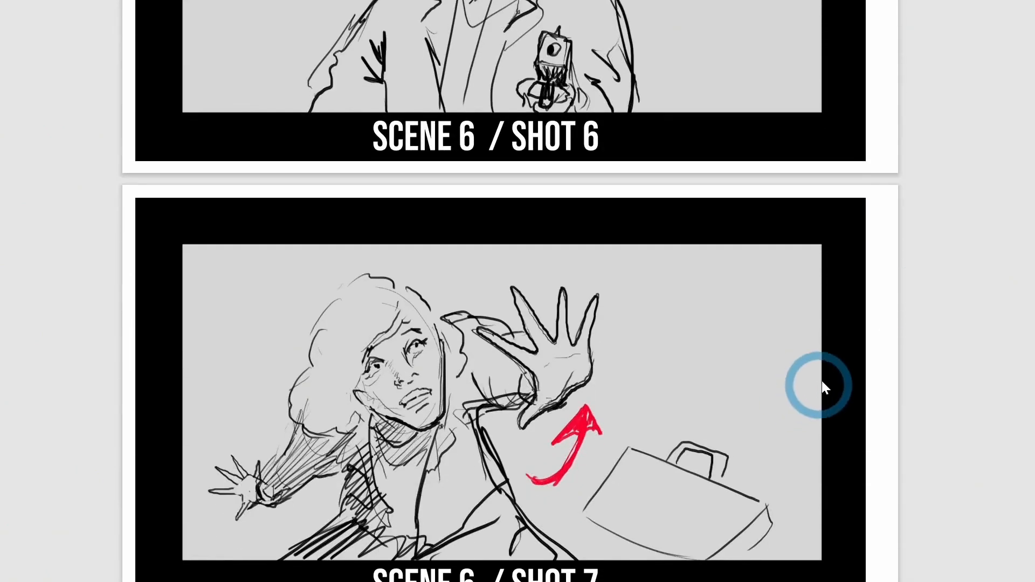
{"action": "scroll", "coordinate": [829, 362], "scroll_direction": "down", "scroll_amount": 14}
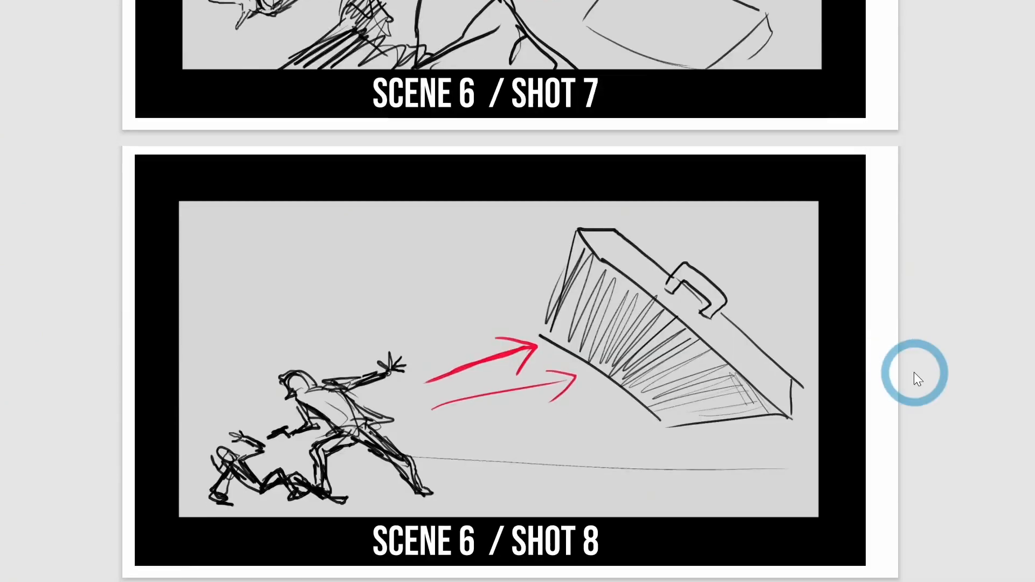
{"action": "scroll", "coordinate": [913, 373], "scroll_direction": "down", "scroll_amount": 2}
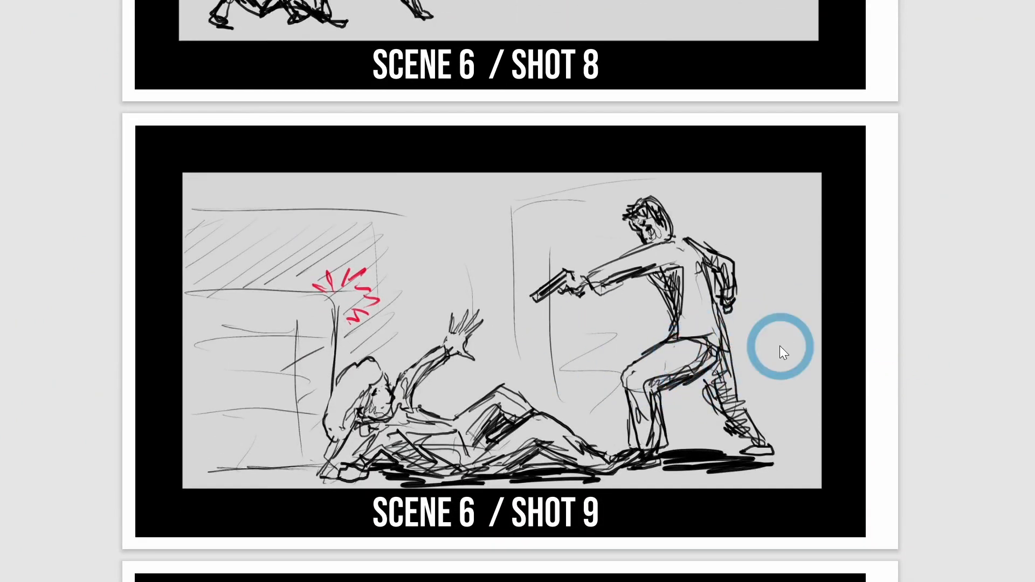
{"action": "scroll", "coordinate": [776, 351], "scroll_direction": "down", "scroll_amount": 10}
{"action": "scroll", "coordinate": [795, 415], "scroll_direction": "down", "scroll_amount": 15}
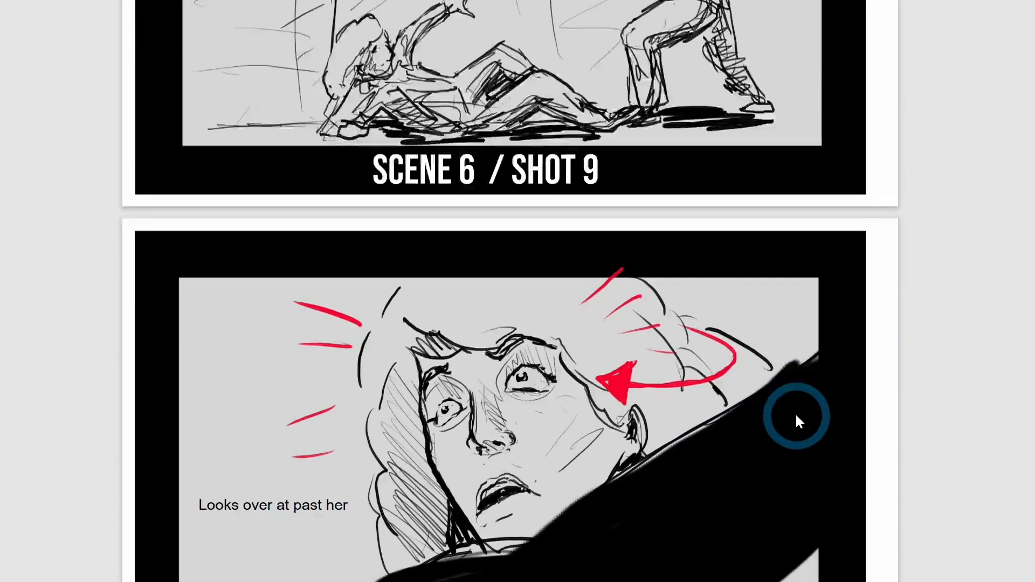
{"action": "scroll", "coordinate": [684, 272], "scroll_direction": "down", "scroll_amount": 5}
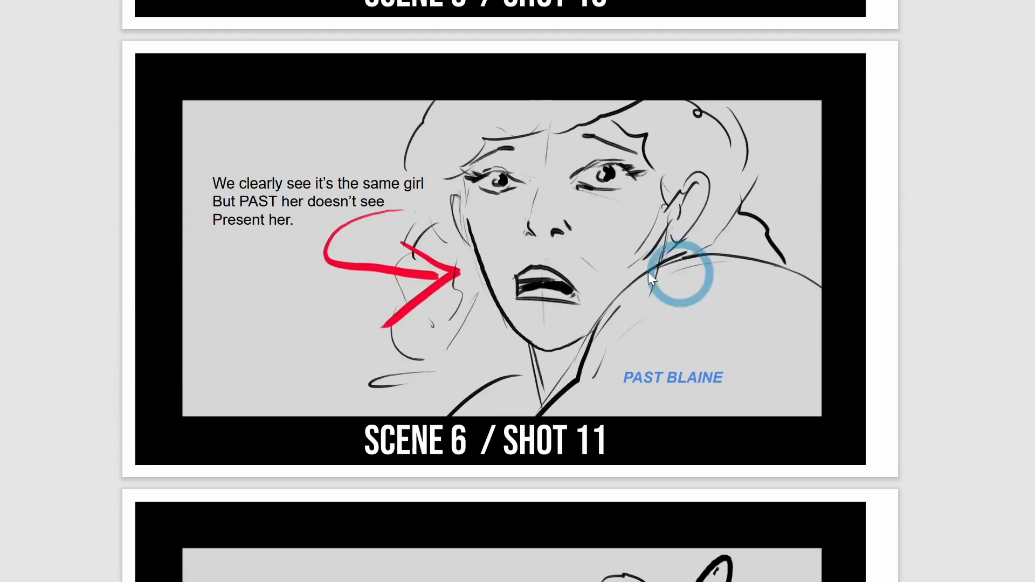
{"action": "scroll", "coordinate": [668, 289], "scroll_direction": "down", "scroll_amount": 8}
{"action": "scroll", "coordinate": [790, 220], "scroll_direction": "down", "scroll_amount": 7}
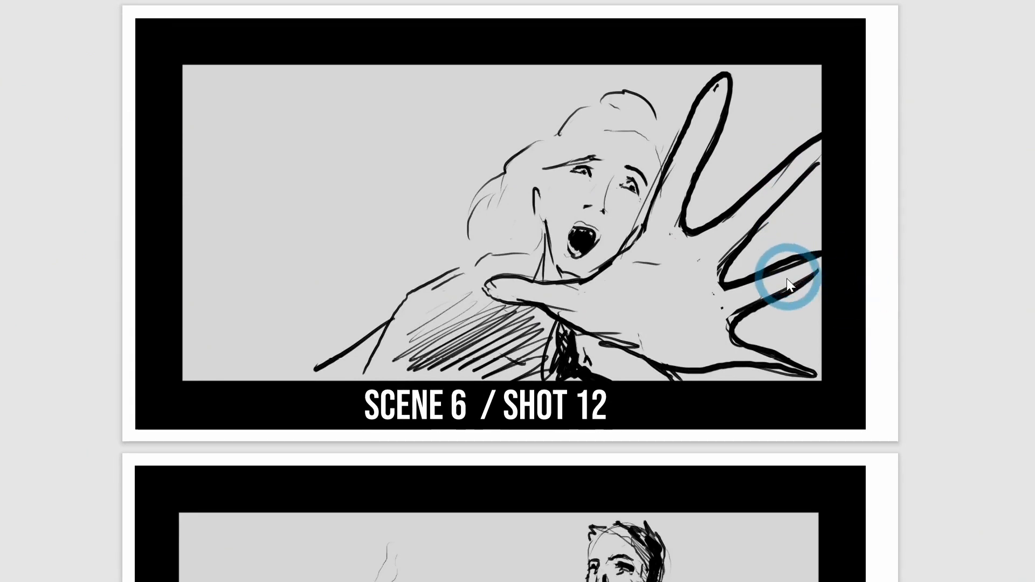
{"action": "scroll", "coordinate": [798, 281], "scroll_direction": "down", "scroll_amount": 15}
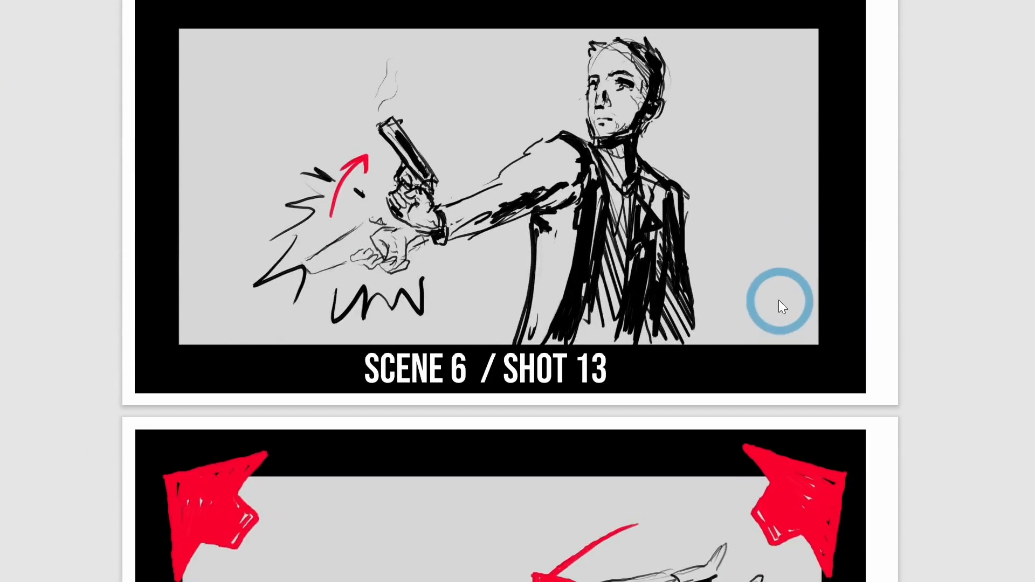
{"action": "scroll", "coordinate": [783, 306], "scroll_direction": "down", "scroll_amount": 10}
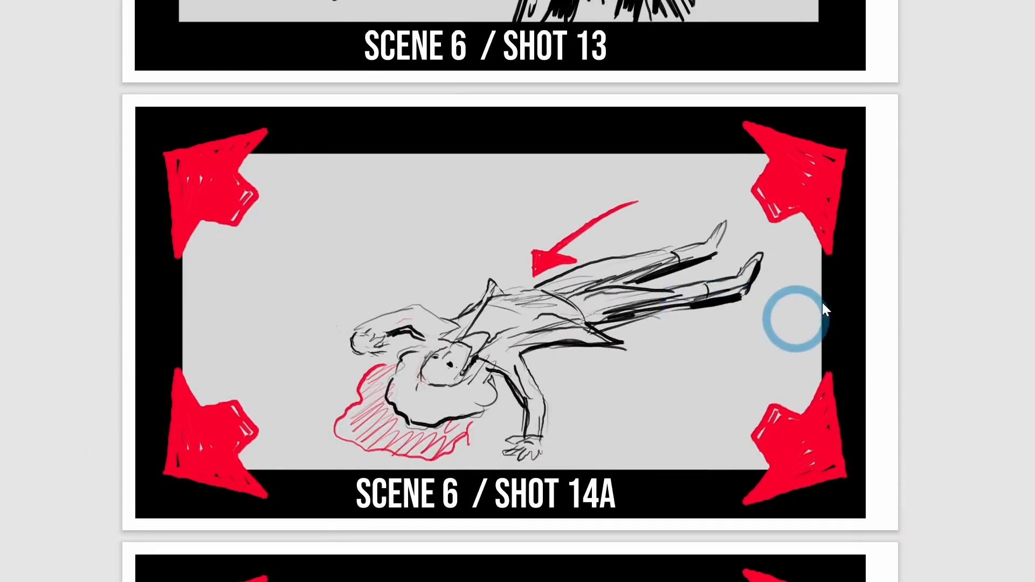
{"action": "scroll", "coordinate": [864, 282], "scroll_direction": "down", "scroll_amount": 15}
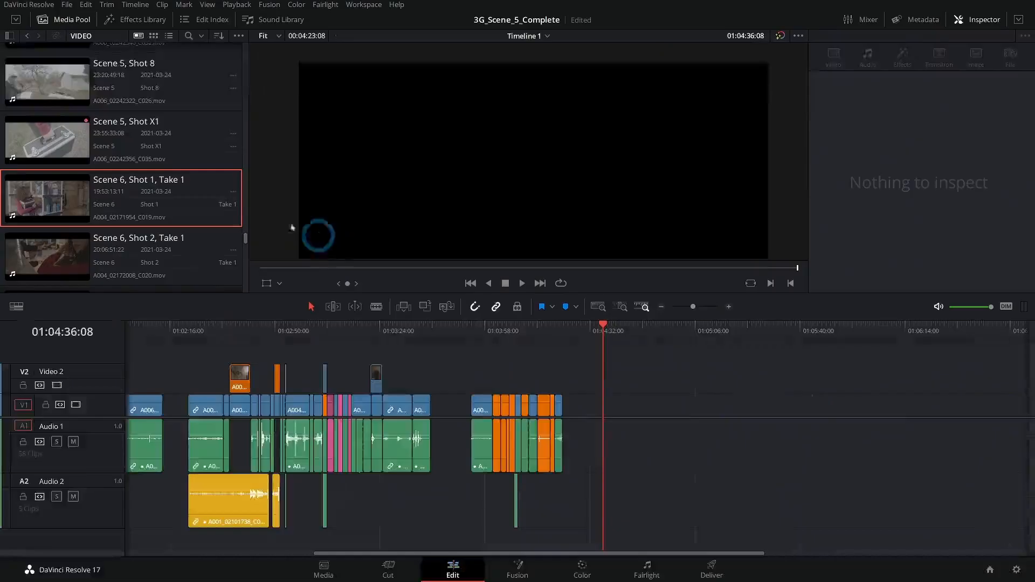
- Load Scene 6, Shot 1, Take 1 in the source viewer and mark its in point at 19:53:28:07
{"action": "double_click", "coordinate": [151, 202]}
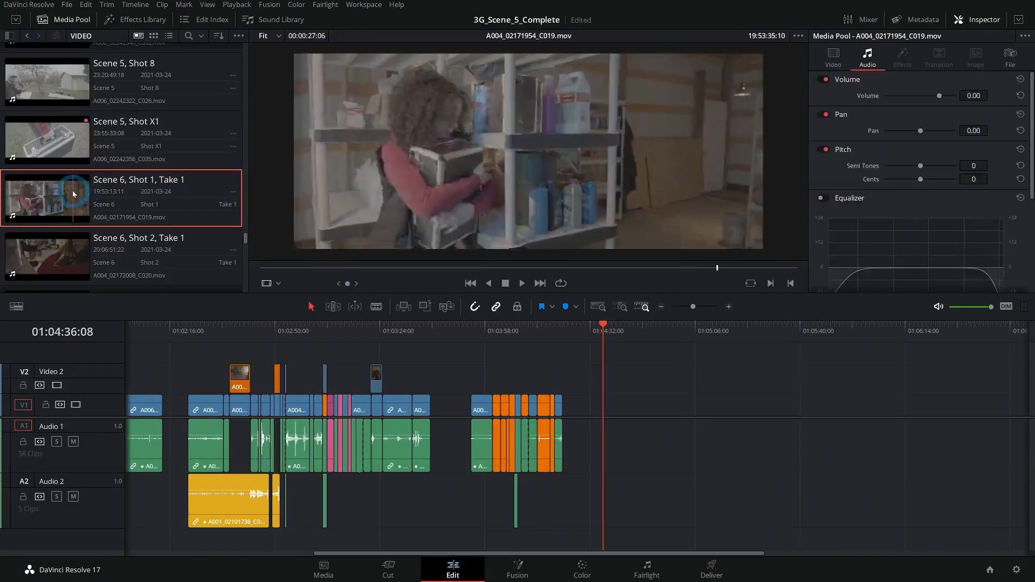
{"action": "left_click_drag", "start_coordinate": [272, 268], "coordinate": [552, 272]}
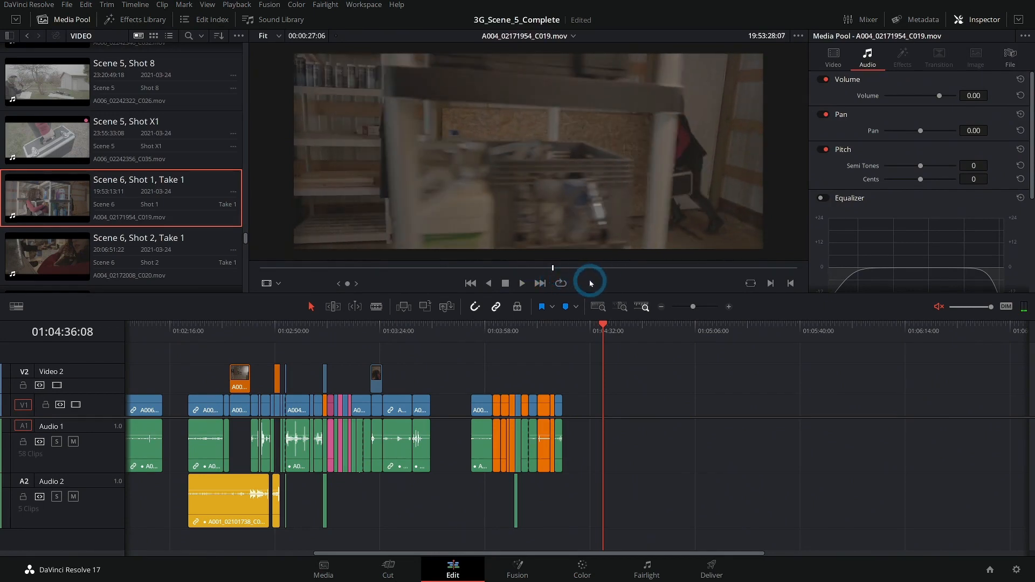
{"action": "key", "text": "i"}
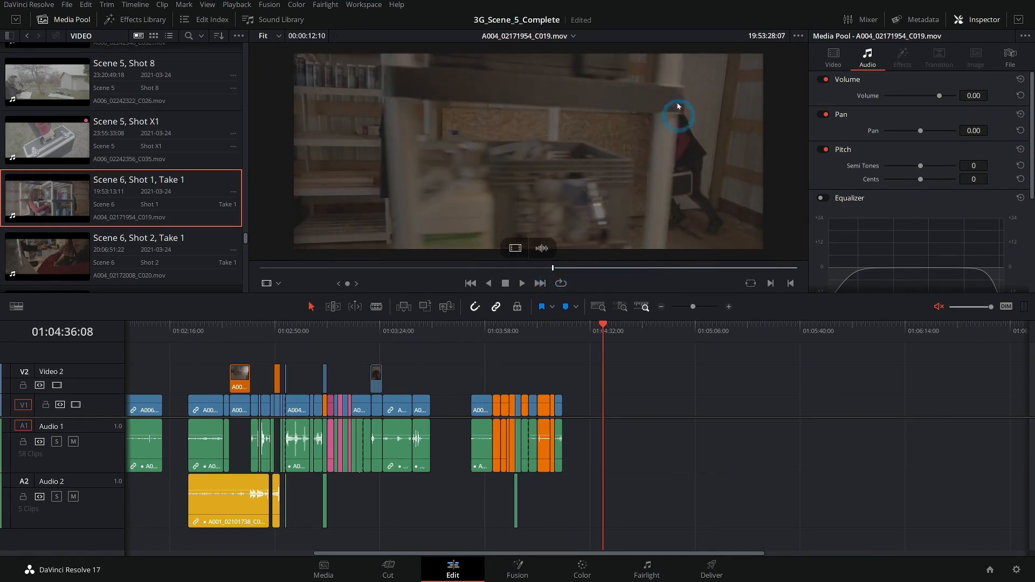
- Mark the shot's out point at 19:53:34:07 and place the marked section on Video 1 and Audio 1 at 01:04:45:02, after the existing scenes
{"action": "key", "text": "space"}
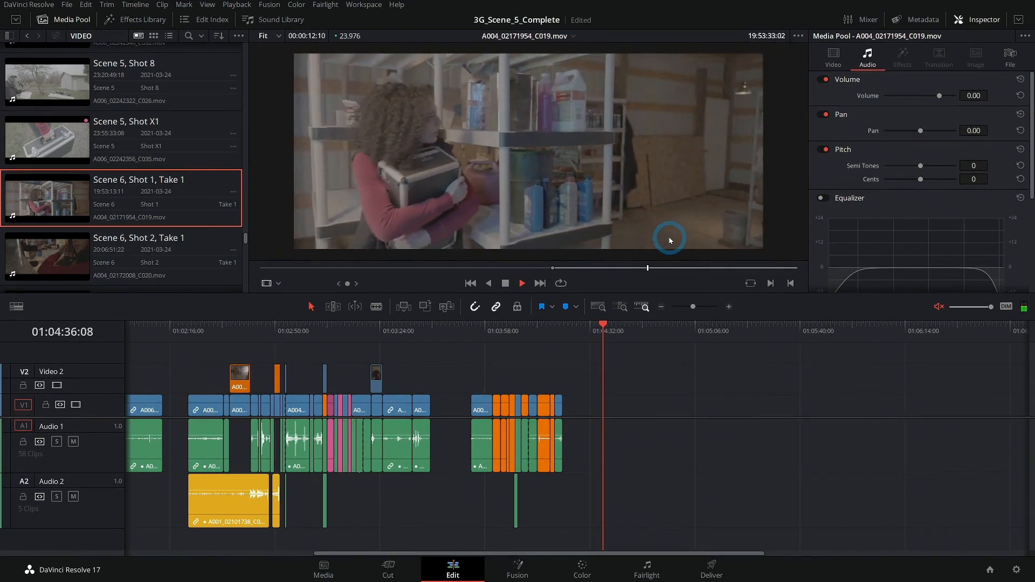
{"action": "key", "text": "space"}
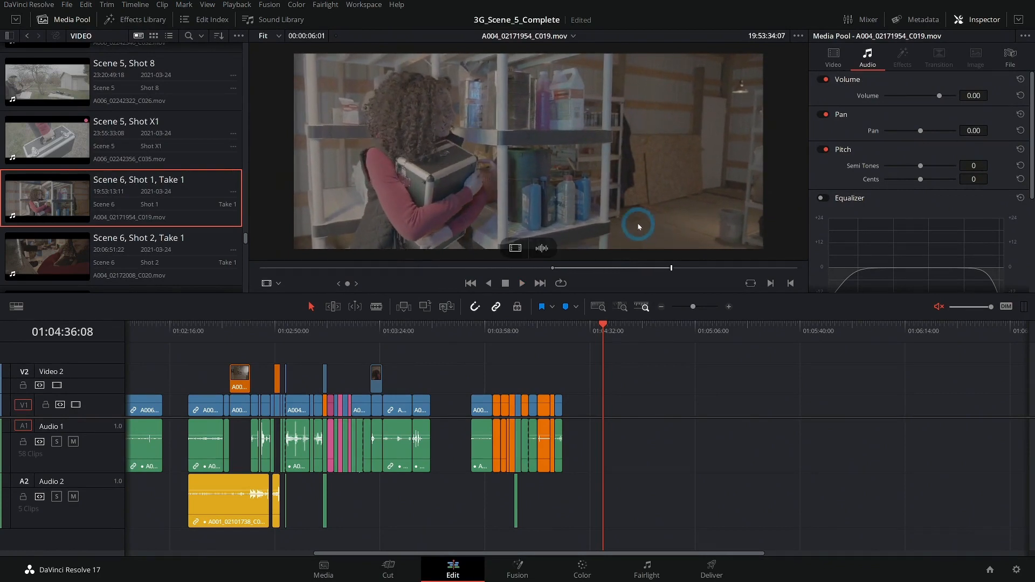
{"action": "left_click_drag", "start_coordinate": [507, 167], "coordinate": [636, 413]}
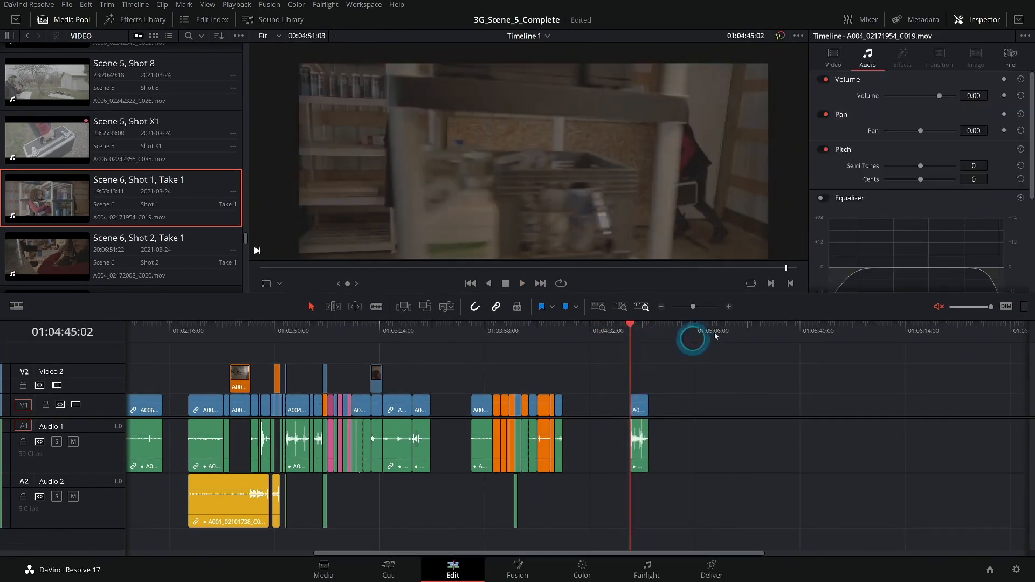
- Load Scene 6, Shot 2, Take 1 in the source viewer and review its footage up to 20:07:41:00
{"action": "left_click", "coordinate": [728, 308]}
{"action": "left_click_drag", "start_coordinate": [781, 371], "coordinate": [538, 362]}
{"action": "scroll", "coordinate": [114, 148], "scroll_direction": "down", "scroll_amount": 2}
{"action": "left_click", "coordinate": [90, 187]}
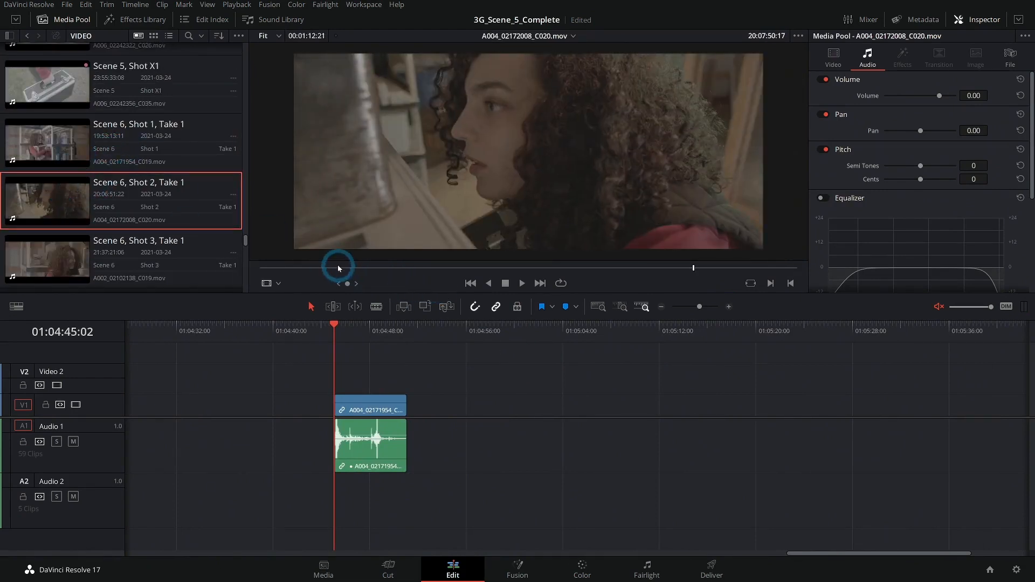
{"action": "left_click_drag", "start_coordinate": [325, 269], "coordinate": [469, 266]}
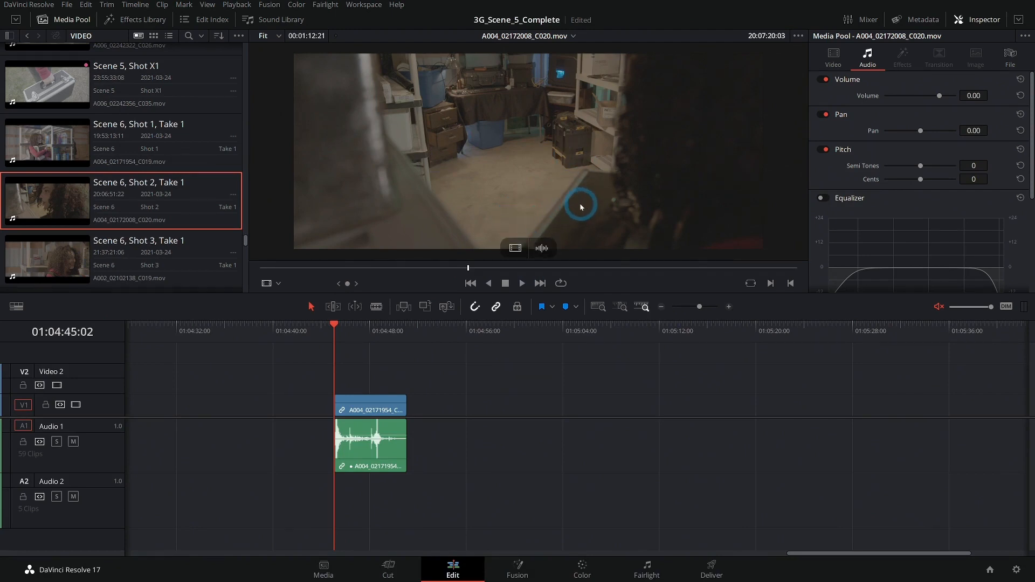
{"action": "left_click_drag", "start_coordinate": [487, 272], "coordinate": [622, 267]}
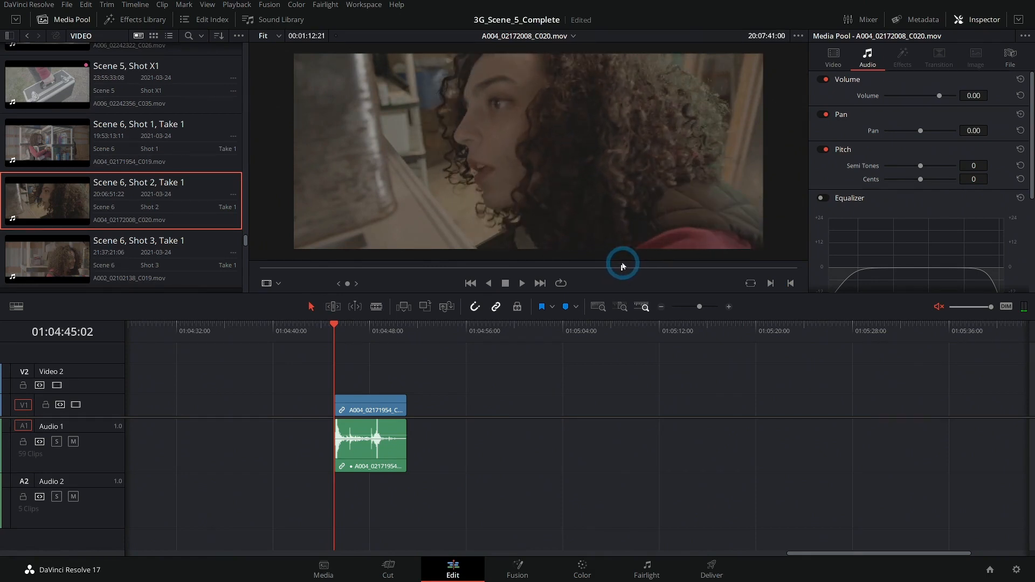
- Mark a trial in point for Shot 2 at 20:07:42:01 and set the source viewer zoom to 100%
{"action": "key", "text": "i"}
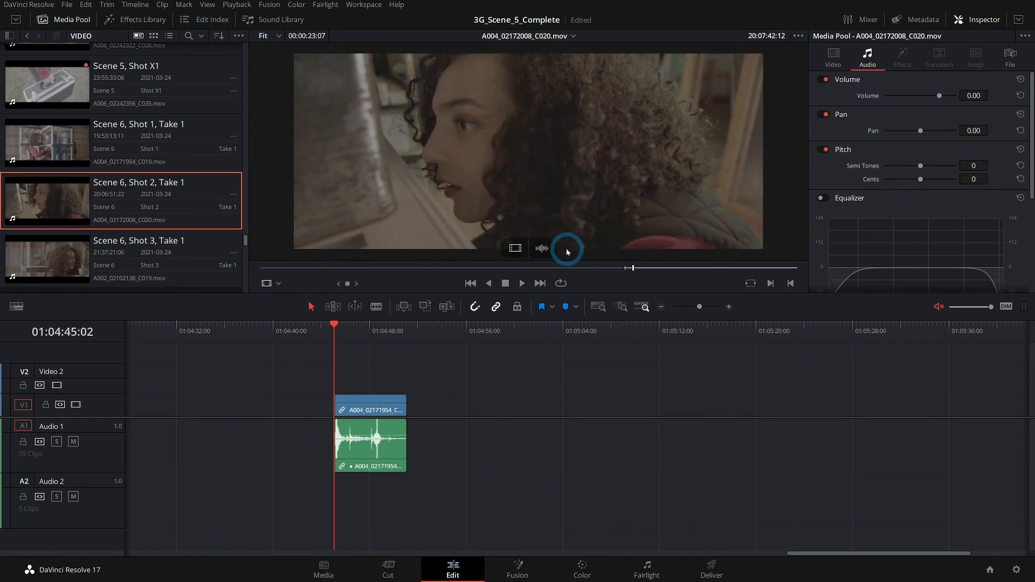
{"action": "left_click_drag", "start_coordinate": [612, 269], "coordinate": [630, 268]}
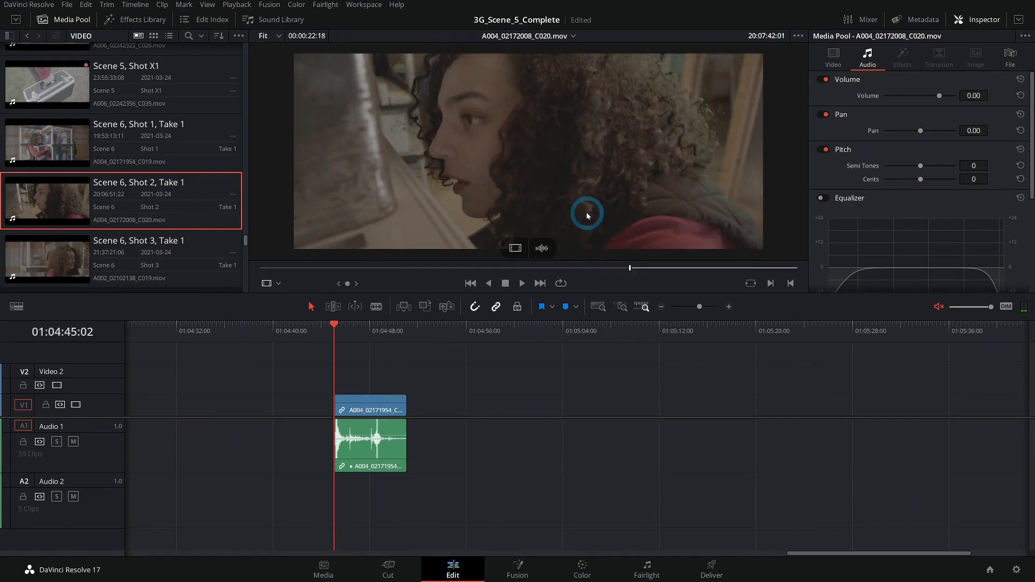
{"action": "key", "text": "space"}
{"action": "left_click", "coordinate": [278, 36]}
{"action": "left_click", "coordinate": [269, 119]}
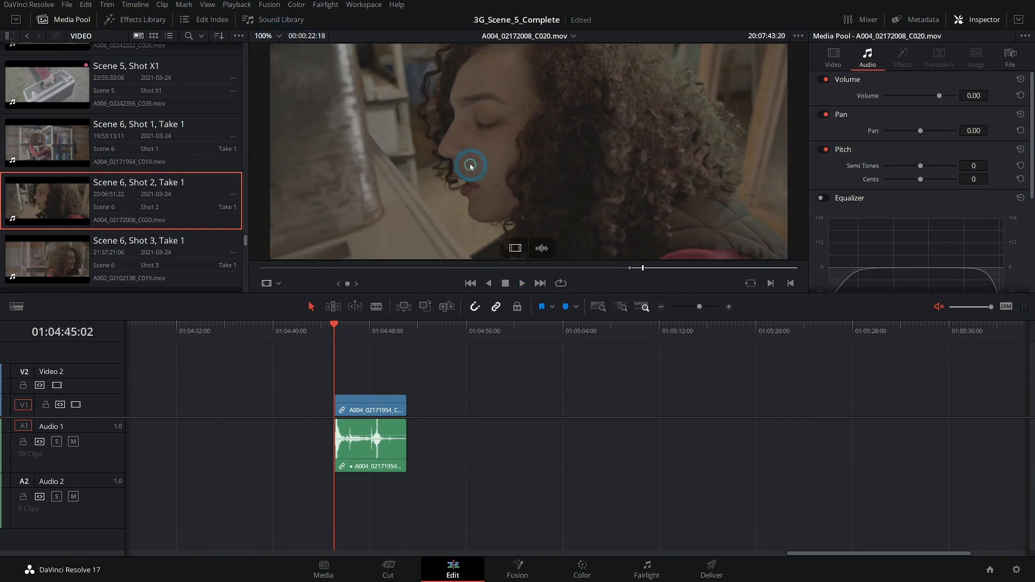
- Mark a short section of Shot 2 around 20:07:31:12 and place it on Video 1 and Audio 1, leaving a gap after the Shot 1 clip
{"action": "left_click_drag", "start_coordinate": [601, 273], "coordinate": [524, 269]}
{"action": "key", "text": "space"}
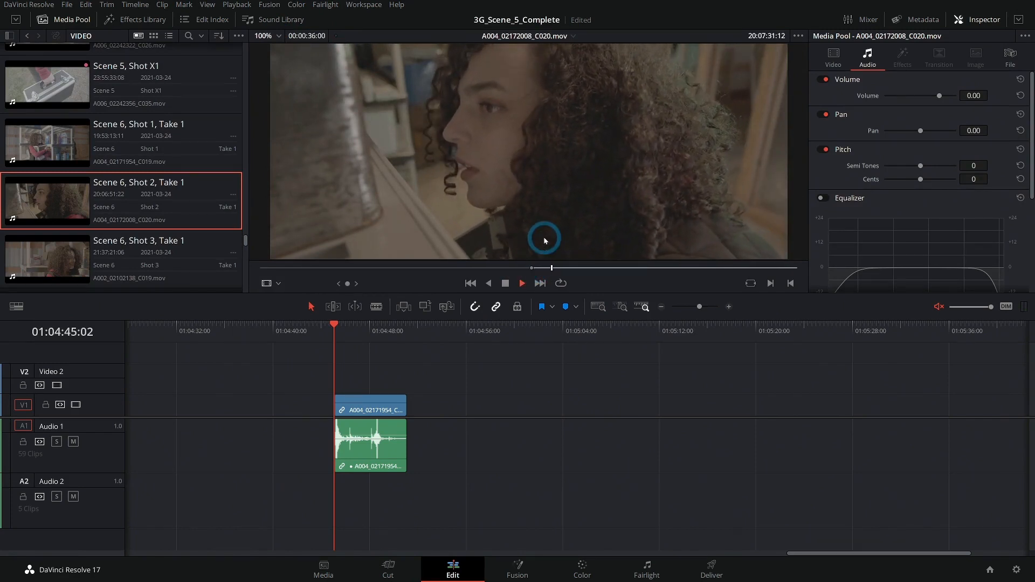
{"action": "key", "text": "space"}
{"action": "key", "text": "o"}
{"action": "left_click_drag", "start_coordinate": [493, 178], "coordinate": [450, 409]}
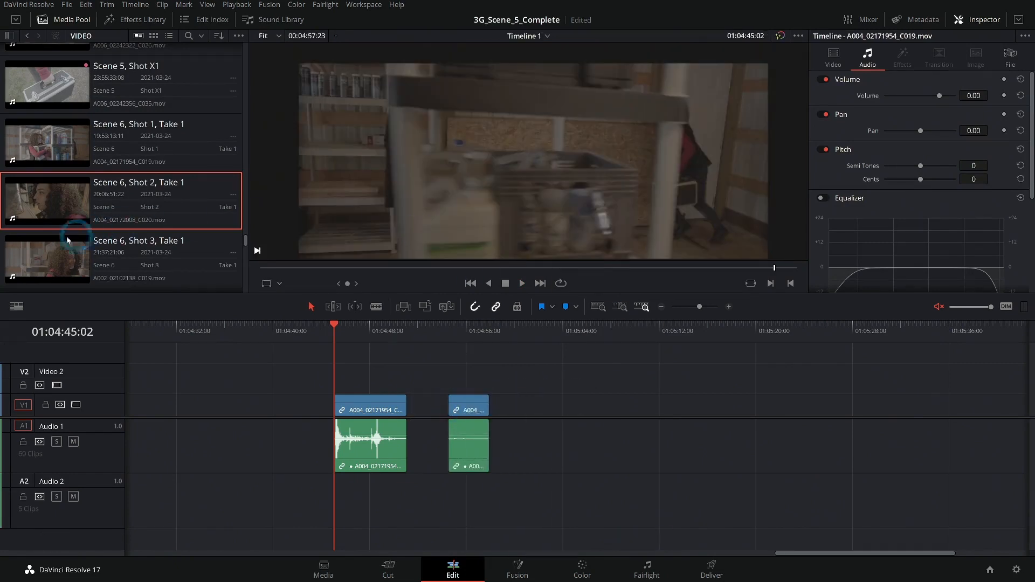
- Mark Scene 6, Shot 3, Take 1 from 21:38:13:01, listen to it unmuted, and place the section on Video 1 and Audio 1 after Shot 2
{"action": "left_click", "coordinate": [67, 238]}
{"action": "left_click_drag", "start_coordinate": [530, 271], "coordinate": [687, 275]}
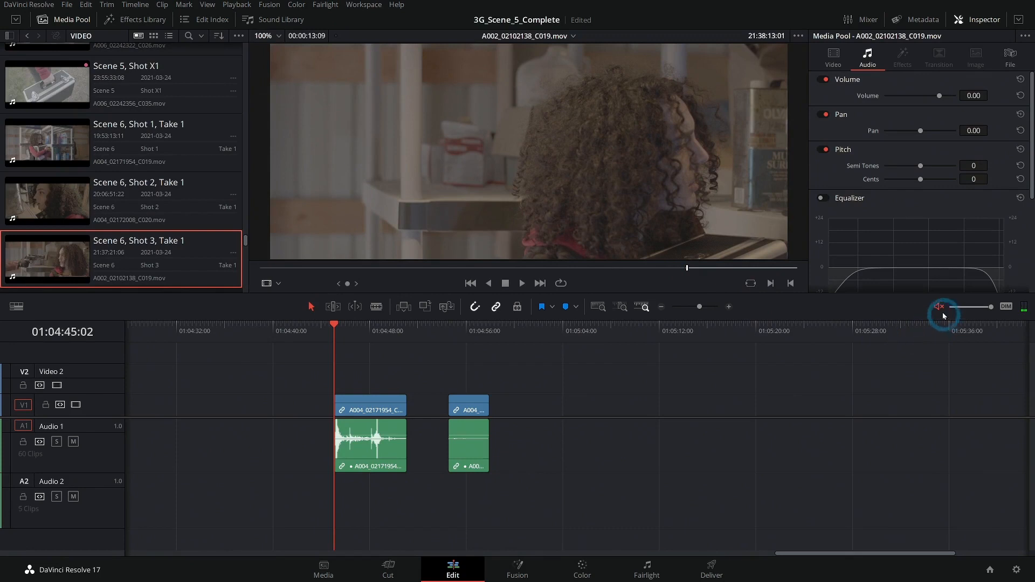
{"action": "key", "text": "space"}
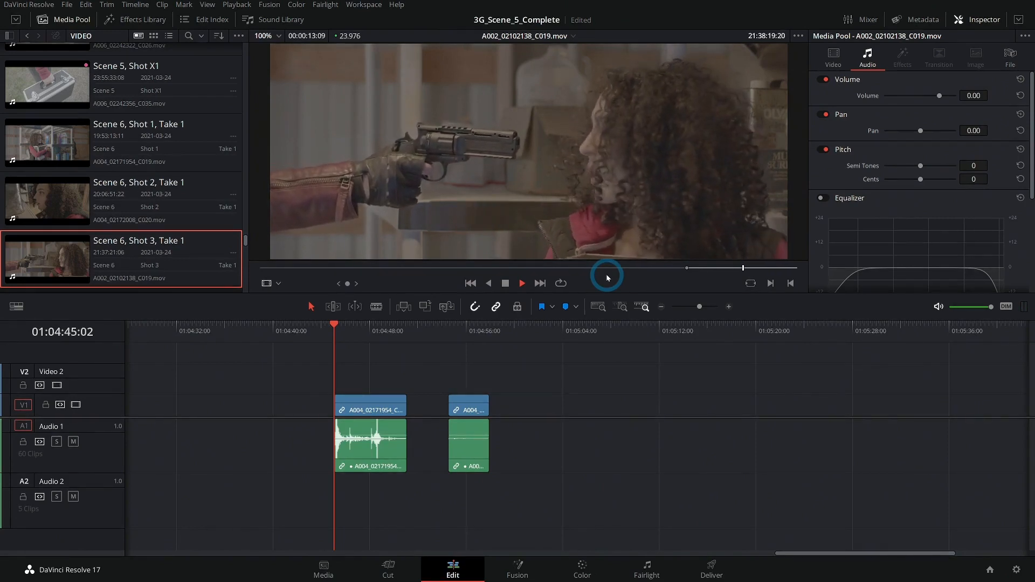
{"action": "key", "text": "space"}
{"action": "left_click_drag", "start_coordinate": [605, 274], "coordinate": [511, 408]}
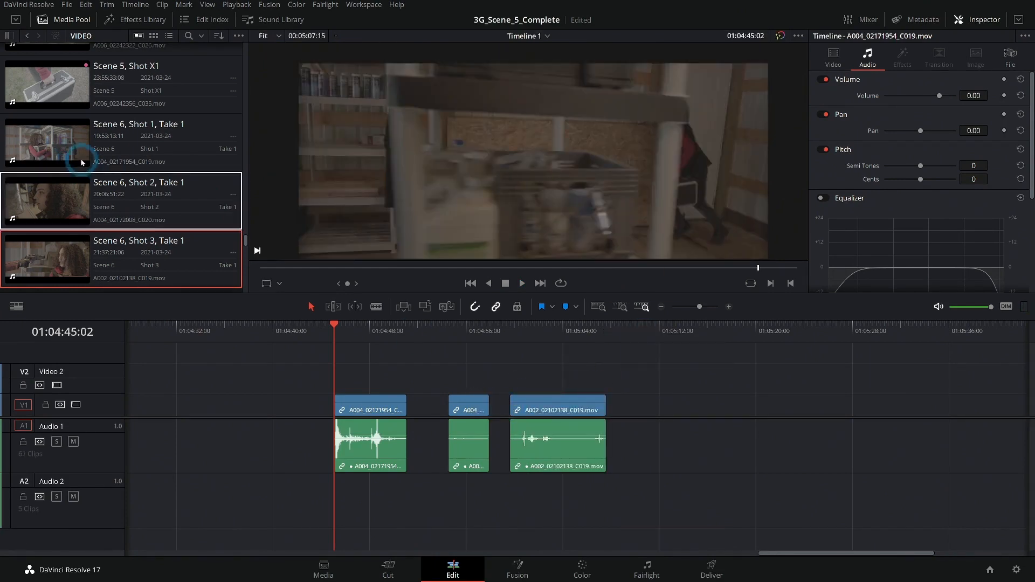
- Load Scene 6, Shot 3, Take 2, mark an in point and play the take for comparison
{"action": "scroll", "coordinate": [82, 163], "scroll_direction": "down", "scroll_amount": 5}
{"action": "double_click", "coordinate": [63, 211]}
{"action": "left_click_drag", "start_coordinate": [453, 269], "coordinate": [513, 269]}
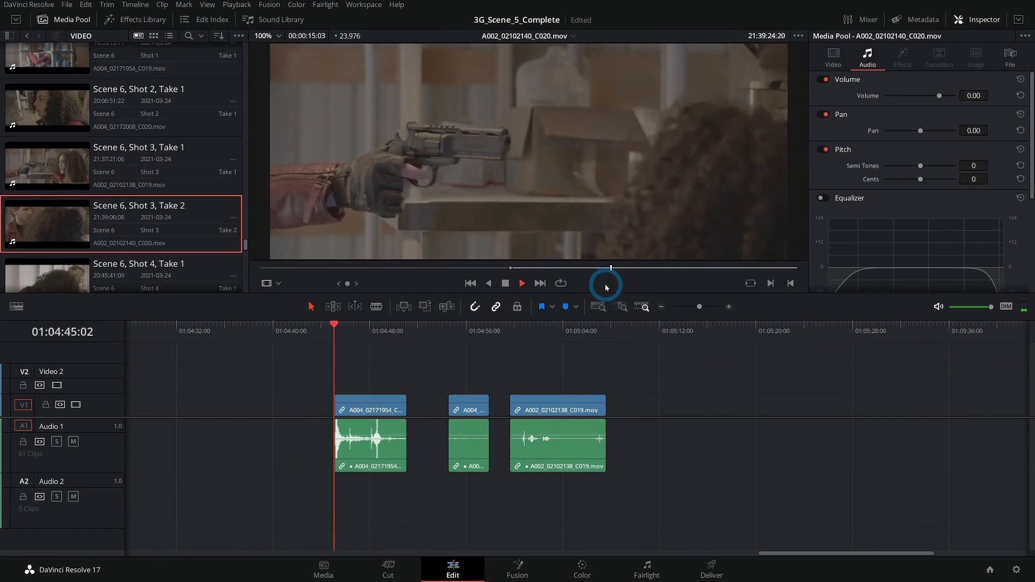
{"action": "key", "text": "space"}
- Load Scene 6, Shot 4, Take 1, mark a trial in point at 20:46:22:16 and play the take
{"action": "scroll", "coordinate": [149, 203], "scroll_direction": "down", "scroll_amount": 1}
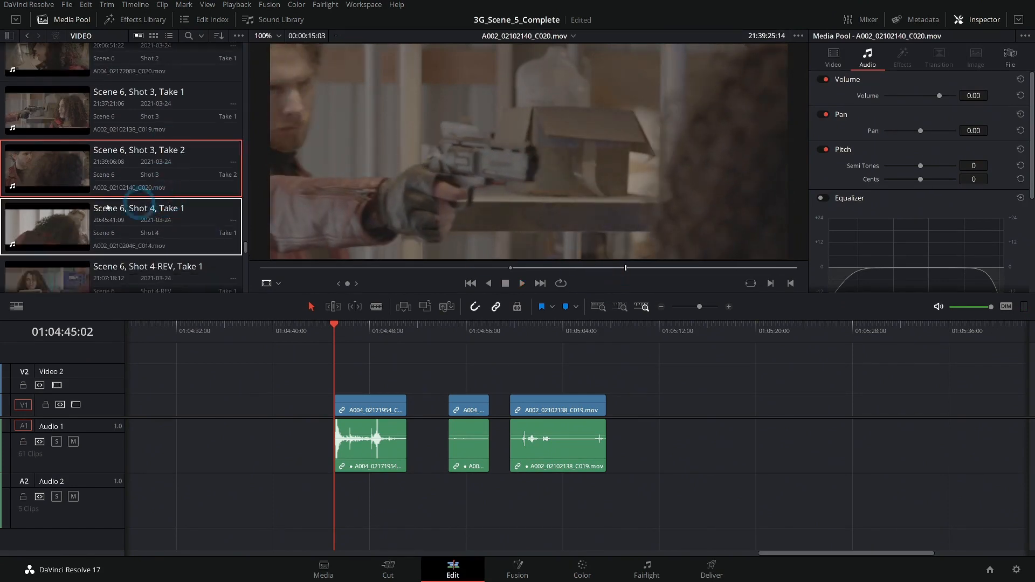
{"action": "double_click", "coordinate": [34, 226]}
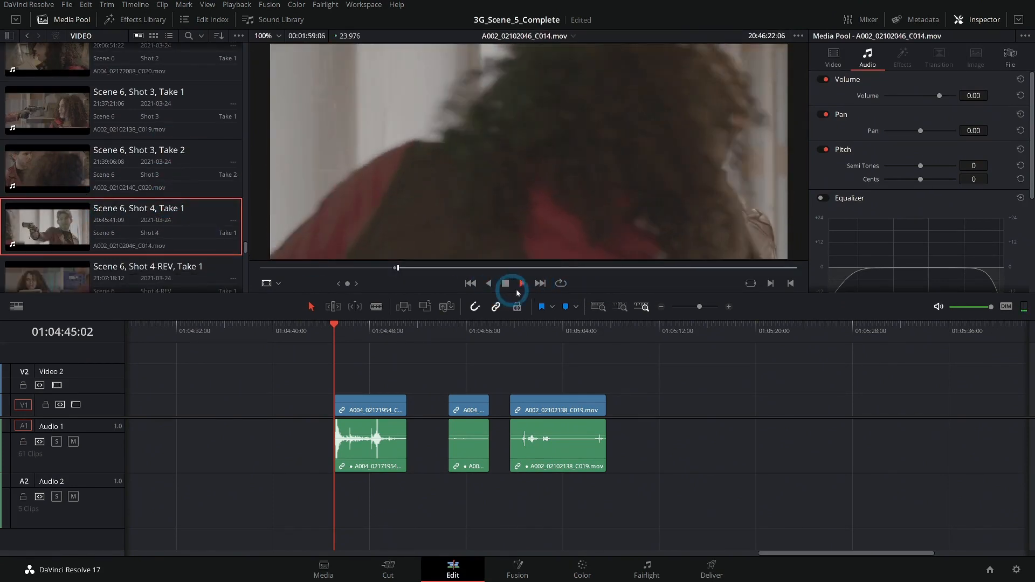
{"action": "key", "text": "j"}
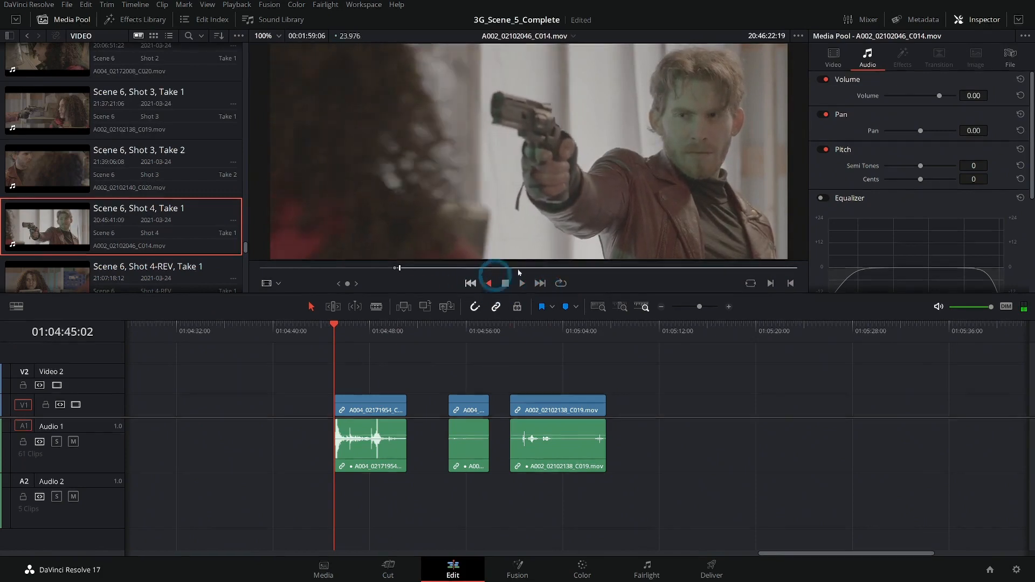
{"action": "key", "text": "k"}
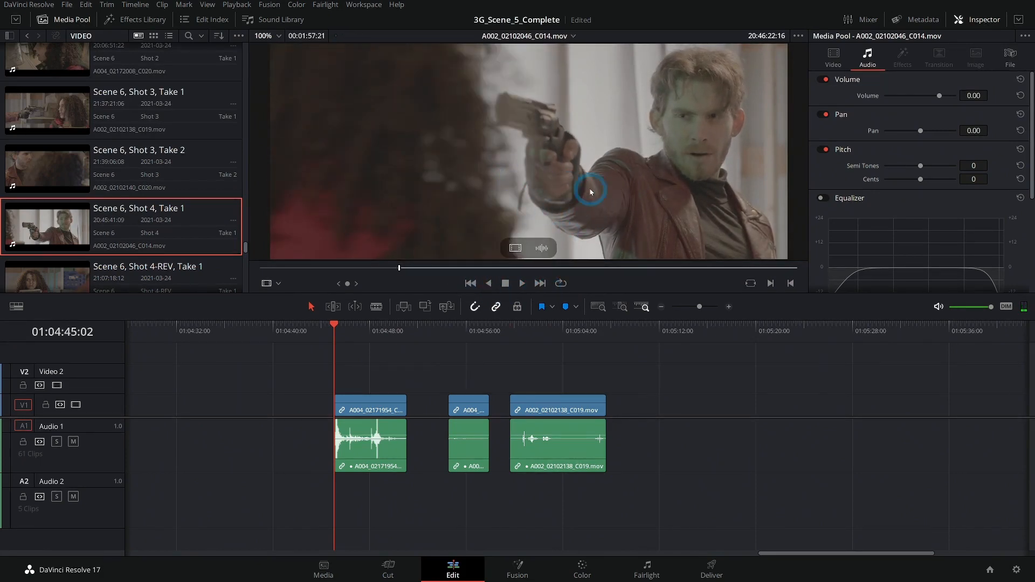
{"action": "key", "text": "l"}
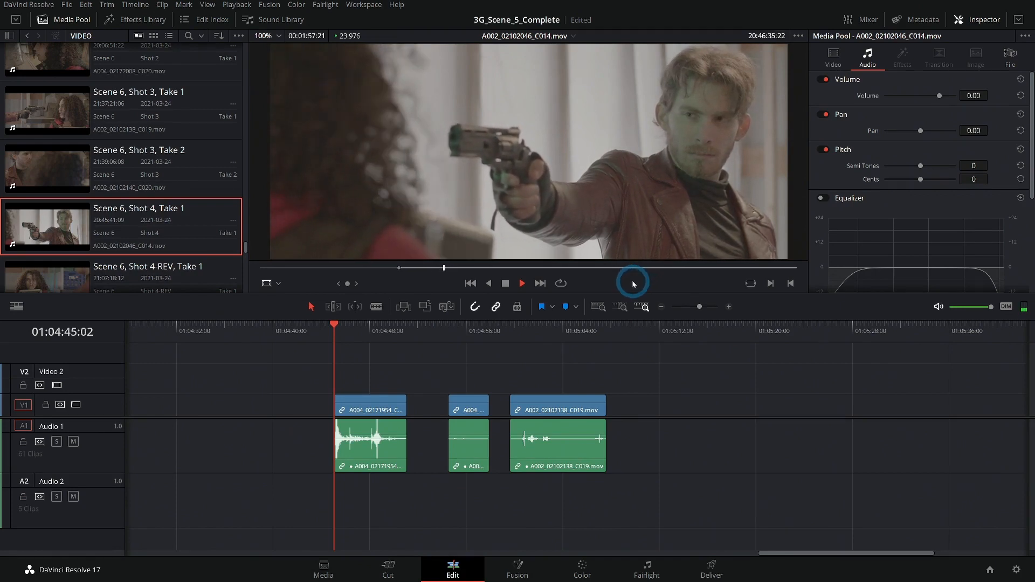
{"action": "key", "text": "space"}
- Load Scene 6, Shot 4-REV, Take 1 in the source viewer and skim through its footage
{"action": "scroll", "coordinate": [164, 191], "scroll_direction": "down", "scroll_amount": 3}
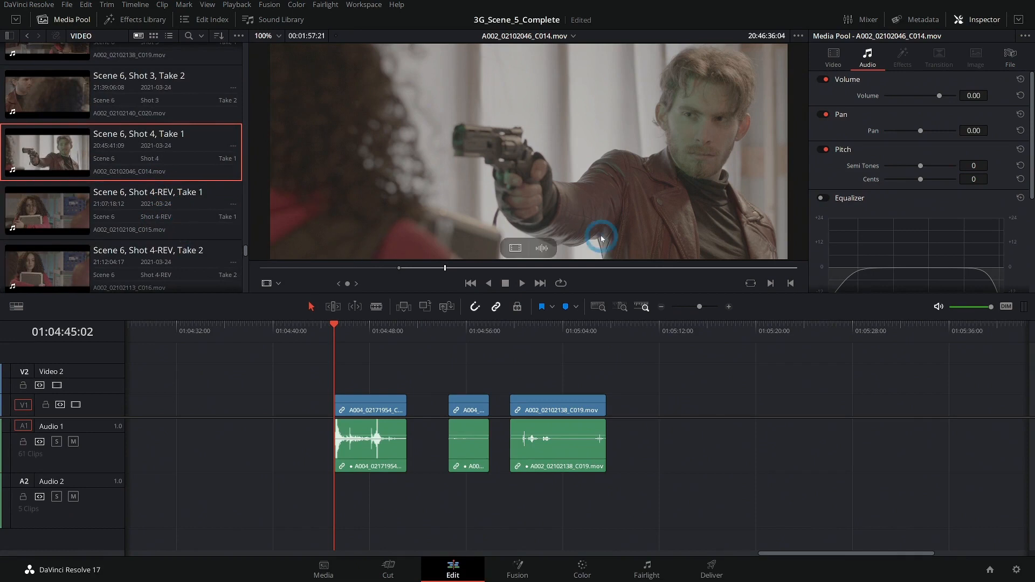
{"action": "mouse_move", "coordinate": [422, 197]}
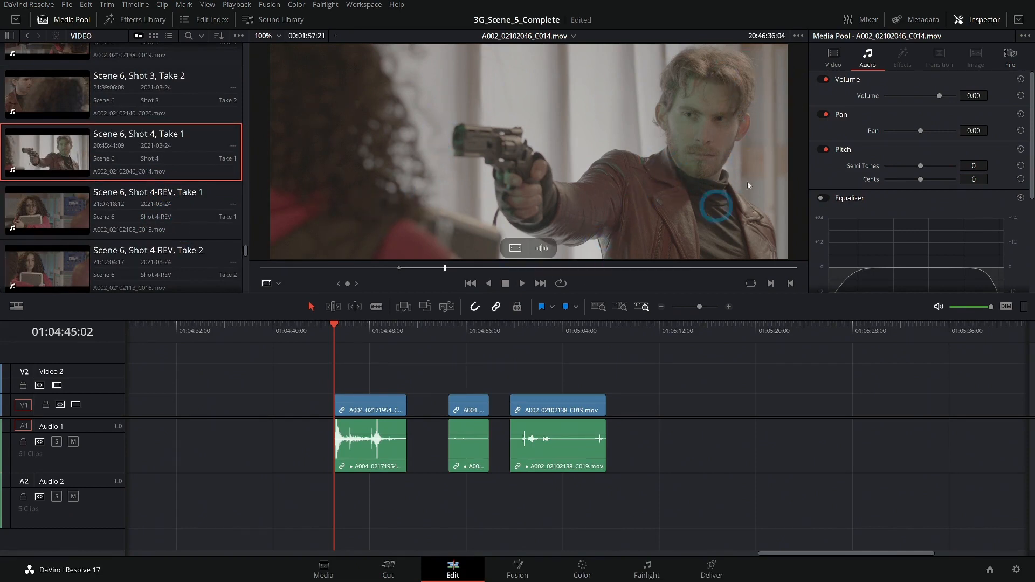
{"action": "left_click", "coordinate": [146, 207]}
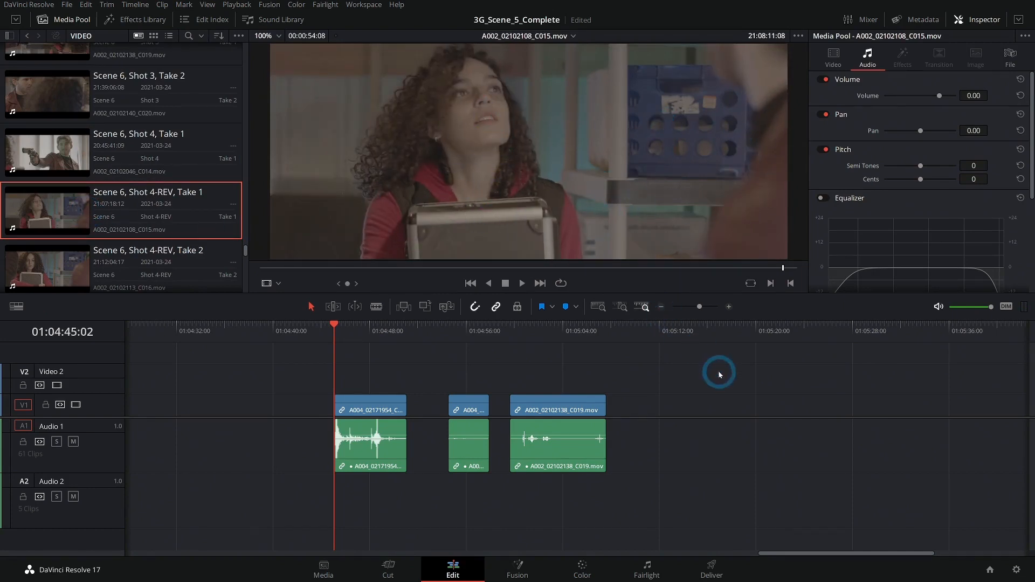
{"action": "left_click_drag", "start_coordinate": [719, 374], "coordinate": [550, 370]}
- Reload Scene 6, Shot 4, Take 1, mark a section ending at 20:48:15:06 and place it on Video 1 and Audio 1 after Shot 3
{"action": "left_click", "coordinate": [99, 170]}
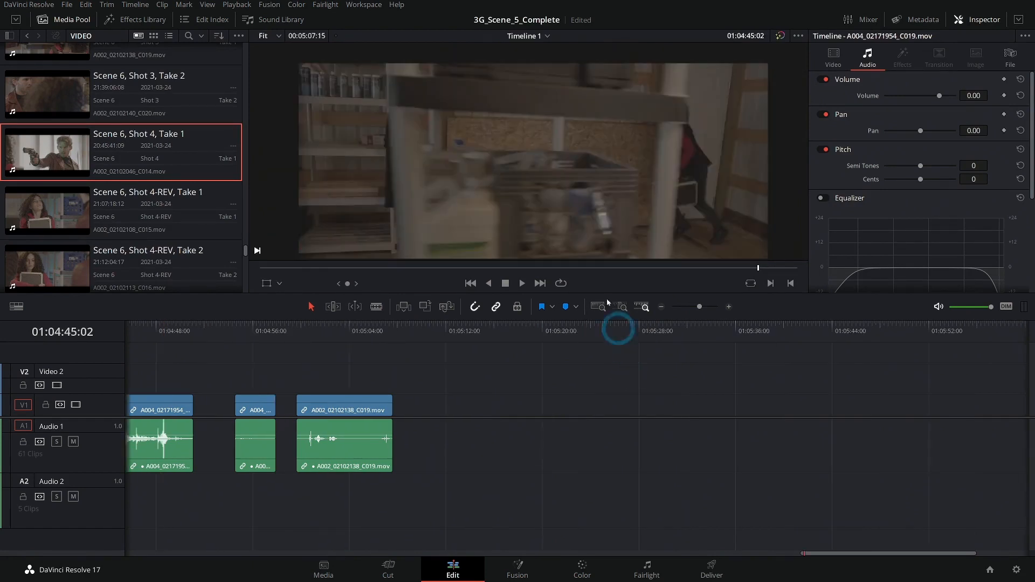
{"action": "left_click", "coordinate": [100, 167]}
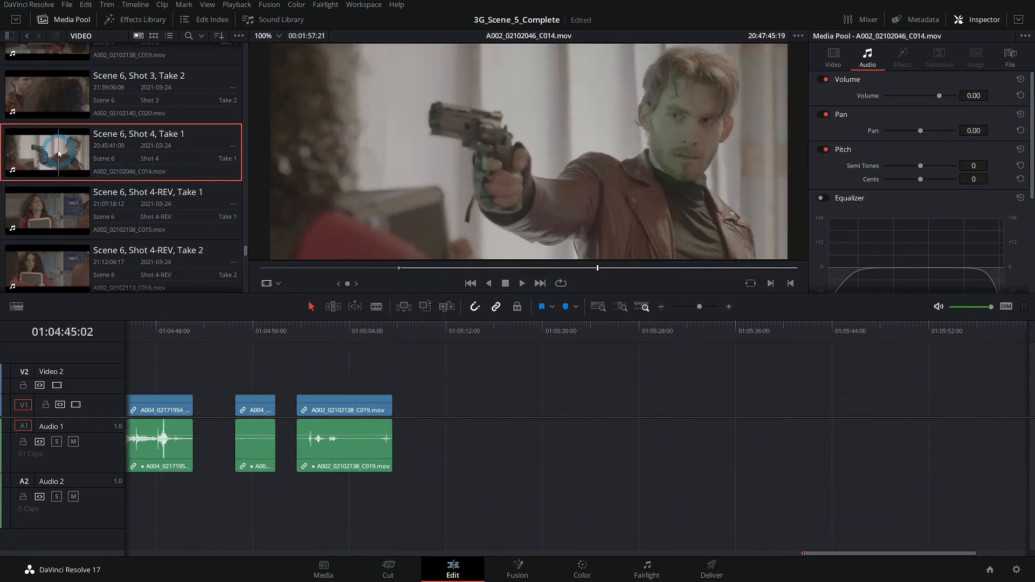
{"action": "left_click_drag", "start_coordinate": [787, 266], "coordinate": [650, 210]}
{"action": "key", "text": "space"}
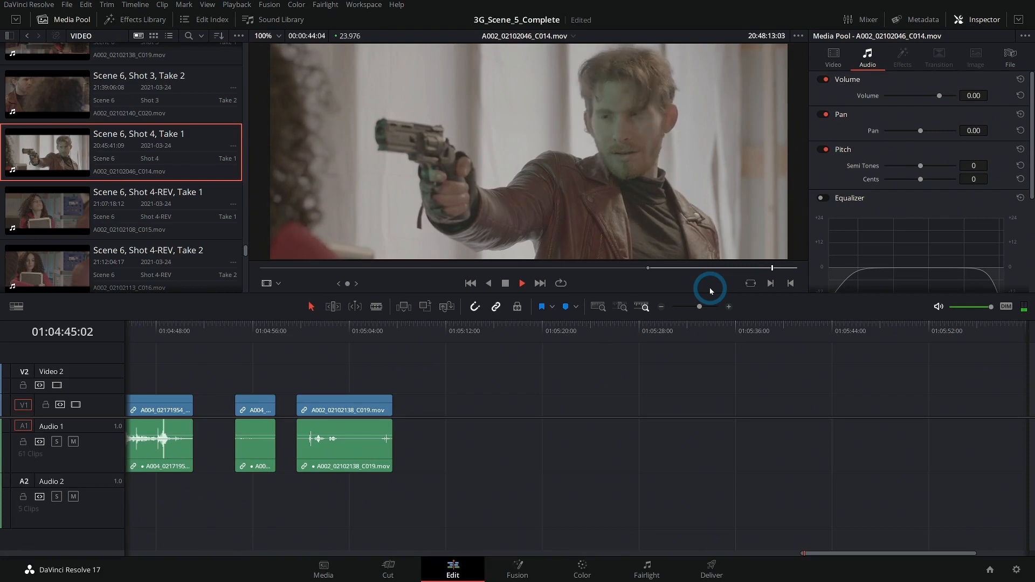
{"action": "key", "text": "space"}
{"action": "left_click_drag", "start_coordinate": [487, 135], "coordinate": [438, 389]}
- Set the Shot 4 timeline clip's color to Olive and move the playhead to 01:05:25:01
{"action": "left_click_drag", "start_coordinate": [526, 326], "coordinate": [549, 331]}
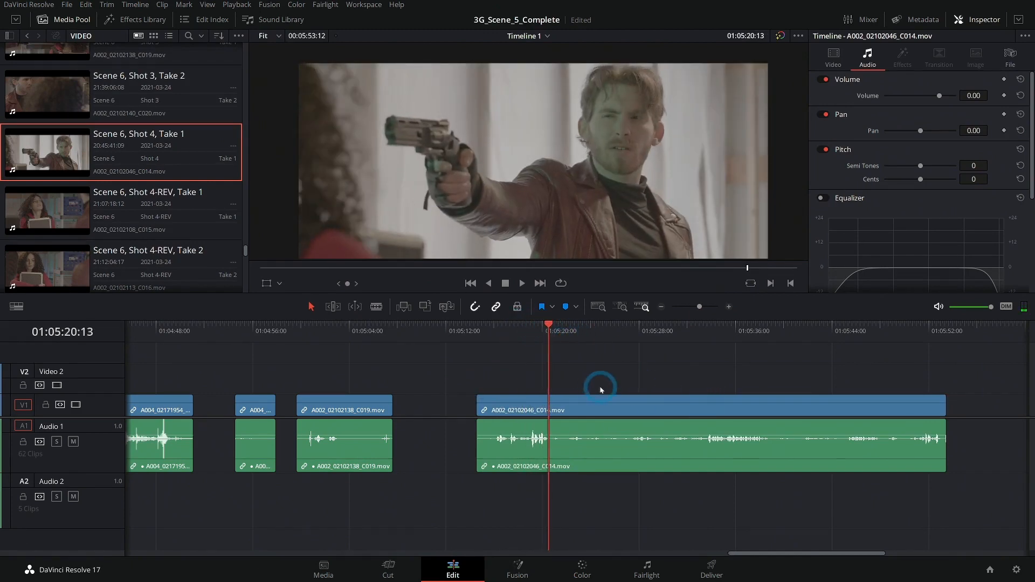
{"action": "scroll", "coordinate": [636, 377], "scroll_direction": "down", "scroll_amount": 4}
{"action": "right_click", "coordinate": [389, 406]}
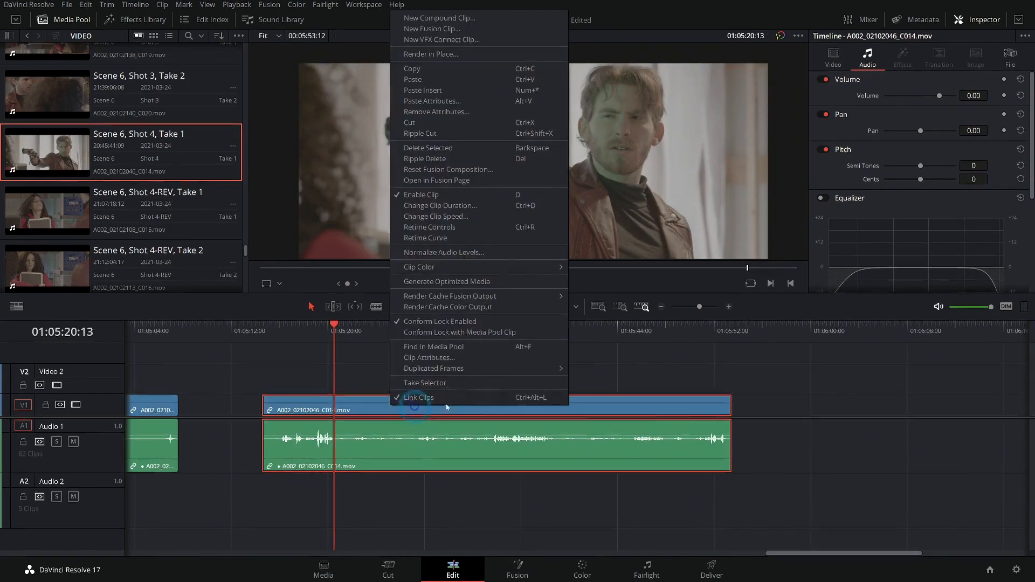
{"action": "mouse_move", "coordinate": [513, 267]}
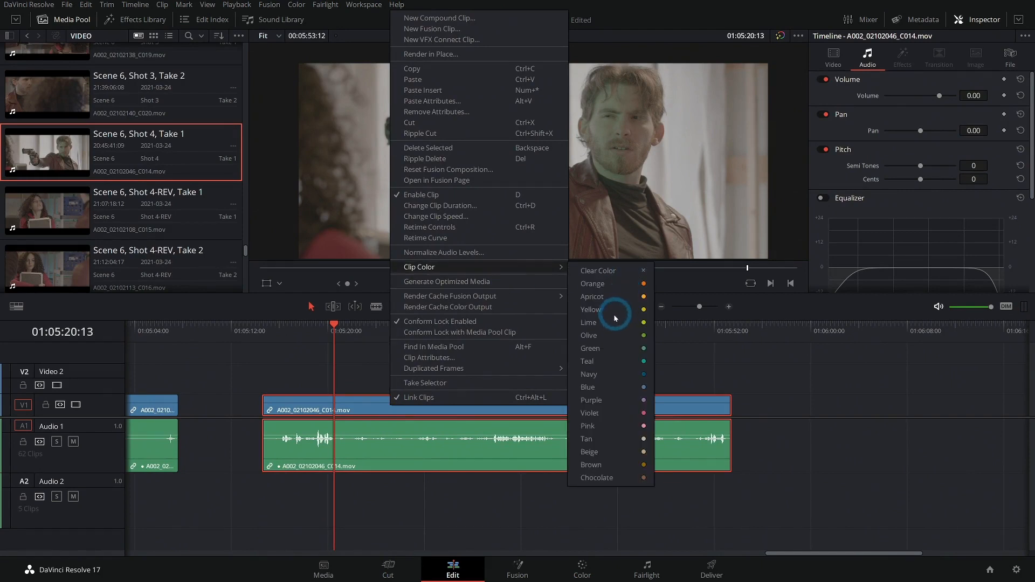
{"action": "left_click", "coordinate": [588, 335]}
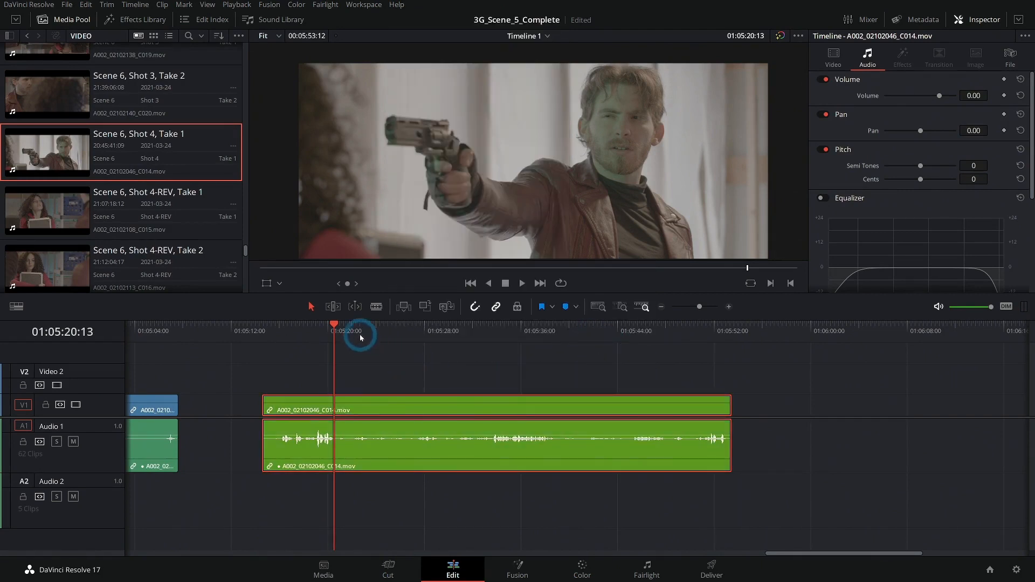
{"action": "left_click", "coordinate": [388, 335]}
- Load Scene 6, Shot 4-REV, Take 2 in the source viewer, mark its in point and play the take
{"action": "left_click", "coordinate": [58, 195]}
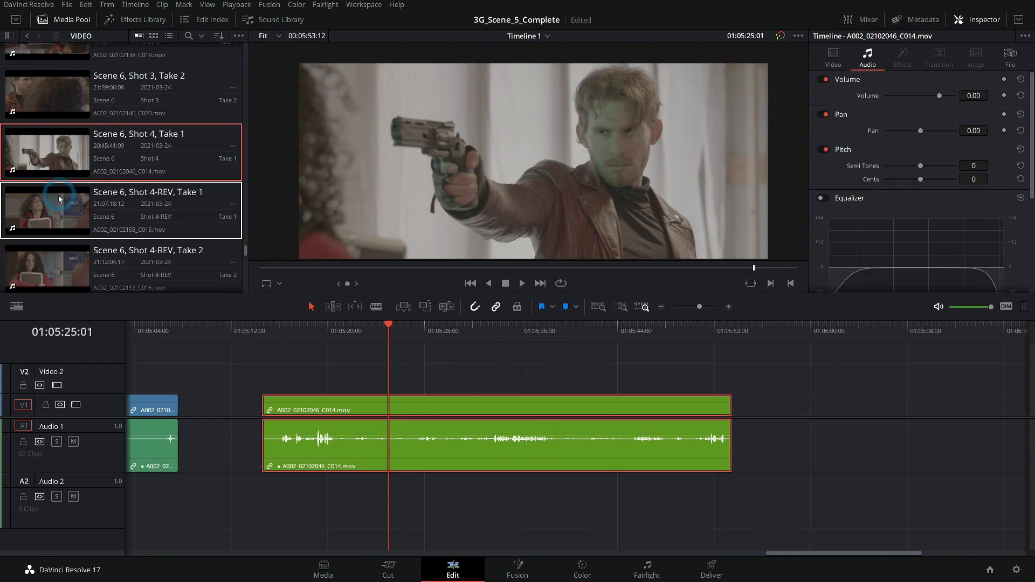
{"action": "scroll", "coordinate": [68, 178], "scroll_direction": "down", "scroll_amount": 1}
{"action": "left_click", "coordinate": [56, 228]}
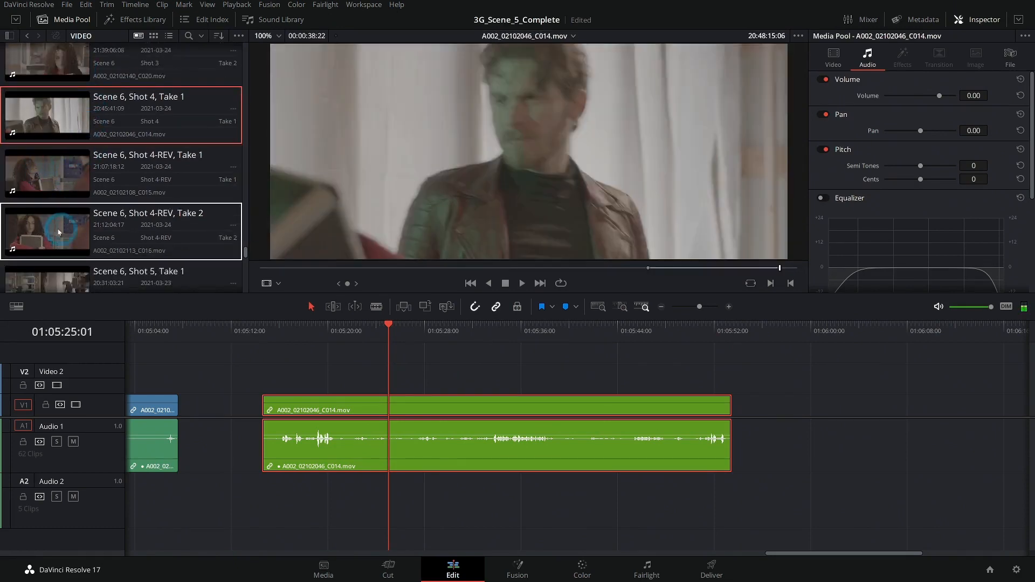
{"action": "left_click", "coordinate": [562, 279]}
{"action": "left_click_drag", "start_coordinate": [659, 272], "coordinate": [613, 268]}
{"action": "key", "text": "space"}
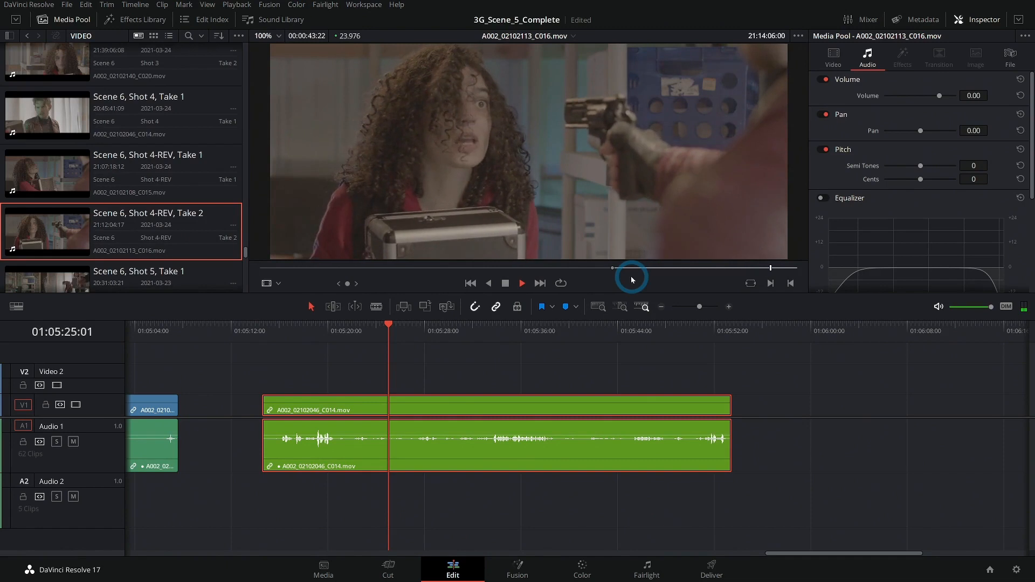
- Mark the out point of Shot 4-REV, Take 2 at 21:14:07:07 and place the section on Video 1 and Audio 1 after the olive clip
{"action": "key", "text": "space"}
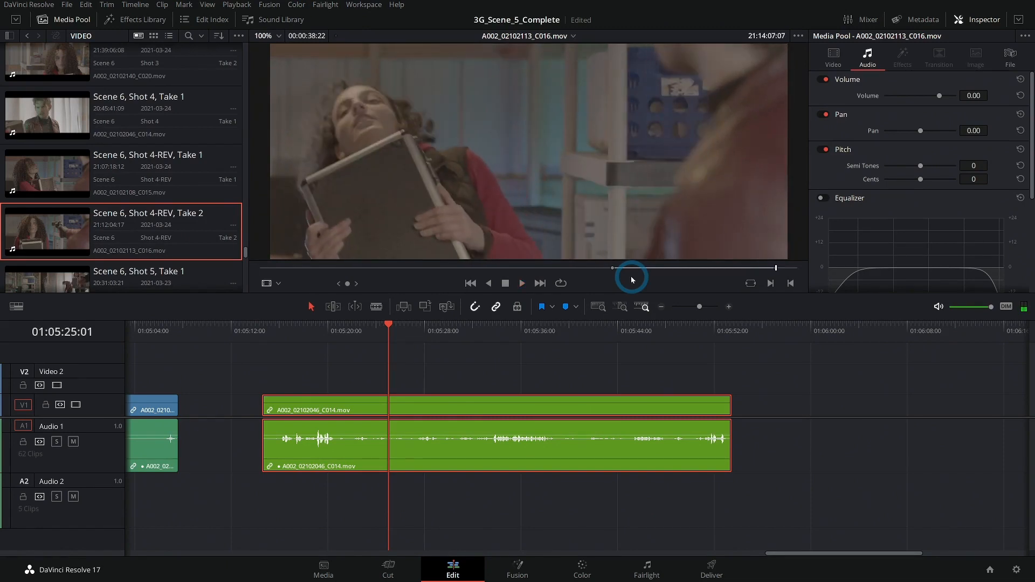
{"action": "left_click", "coordinate": [73, 227]}
{"action": "left_click_drag", "start_coordinate": [73, 228], "coordinate": [654, 405]}
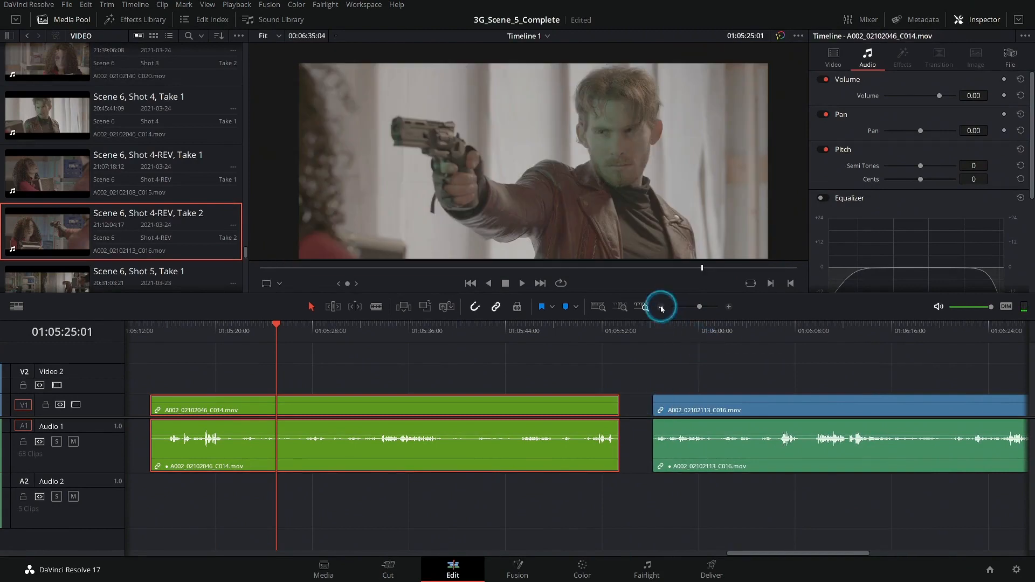
- Set the Shot 4-REV timeline clip's color to Violet and move the playhead to 01:06:10:07 within it
{"action": "left_click", "coordinate": [662, 309]}
{"action": "scroll", "coordinate": [674, 383], "scroll_direction": "right", "scroll_amount": 3}
{"action": "left_click", "coordinate": [601, 409]}
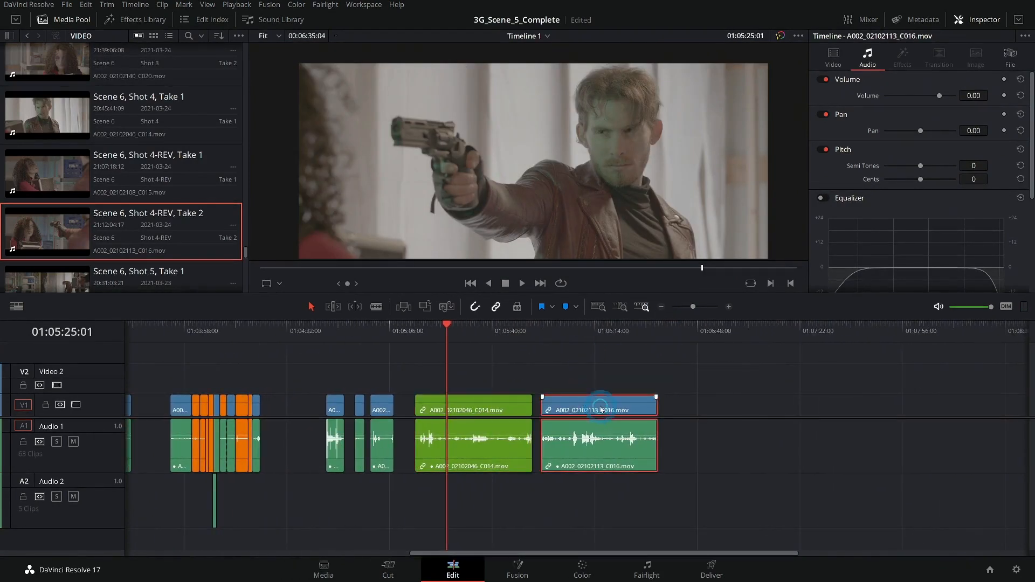
{"action": "right_click", "coordinate": [601, 410]}
{"action": "mouse_move", "coordinate": [731, 273]}
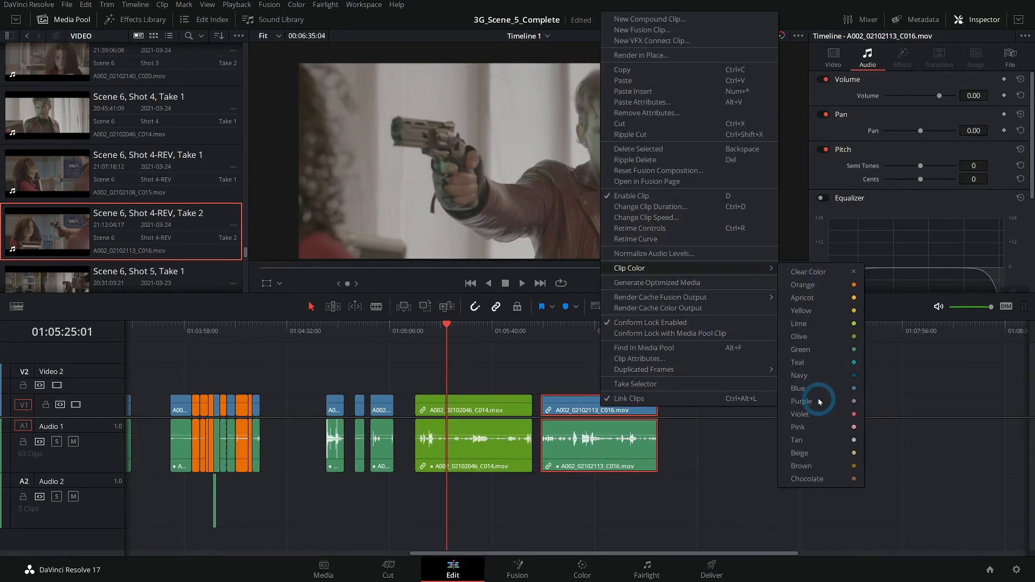
{"action": "left_click", "coordinate": [806, 417]}
{"action": "left_click", "coordinate": [583, 330]}
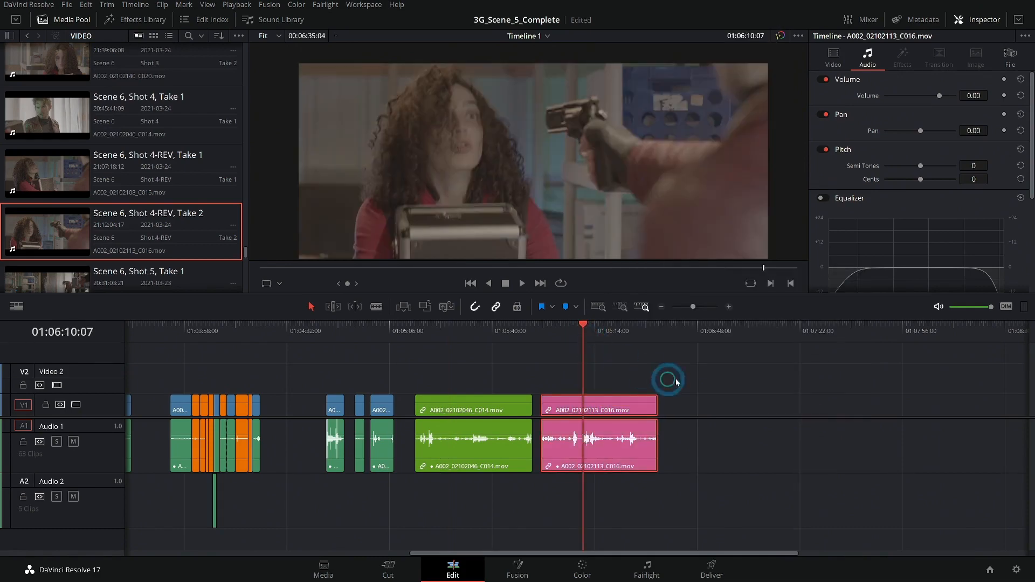
- Load Scene 6, Shot 5, Take 1 in the source viewer, mark its in point at 20:32:23:03 and play the take
{"action": "scroll", "coordinate": [692, 369], "scroll_direction": "right", "scroll_amount": 2}
{"action": "left_click", "coordinate": [517, 329]}
{"action": "left_click", "coordinate": [729, 308]}
{"action": "scroll", "coordinate": [647, 372], "scroll_direction": "right", "scroll_amount": 2}
{"action": "left_click", "coordinate": [120, 221]}
{"action": "scroll", "coordinate": [118, 195], "scroll_direction": "down", "scroll_amount": 2}
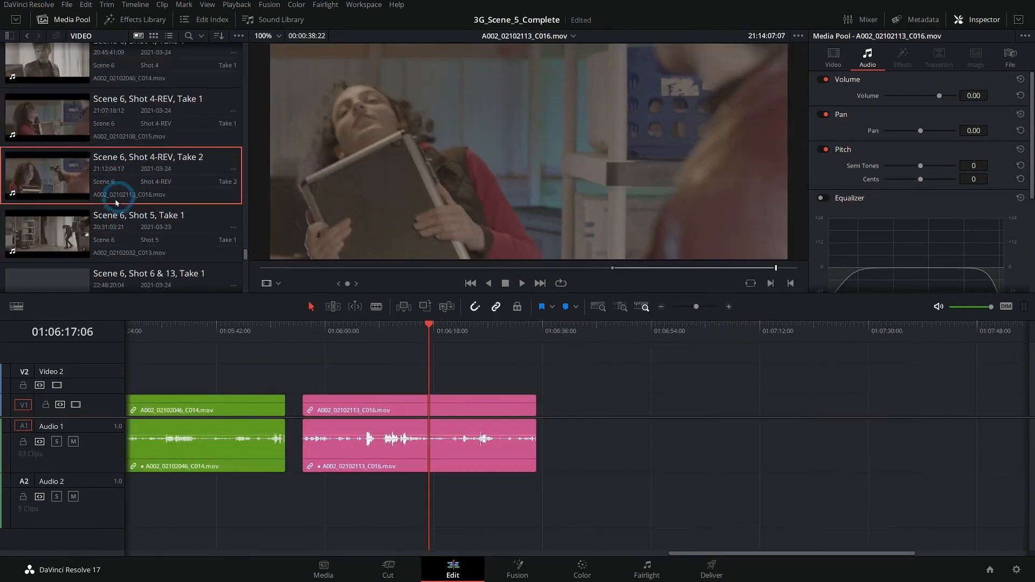
{"action": "left_click", "coordinate": [48, 233]}
{"action": "left_click_drag", "start_coordinate": [451, 268], "coordinate": [606, 273]}
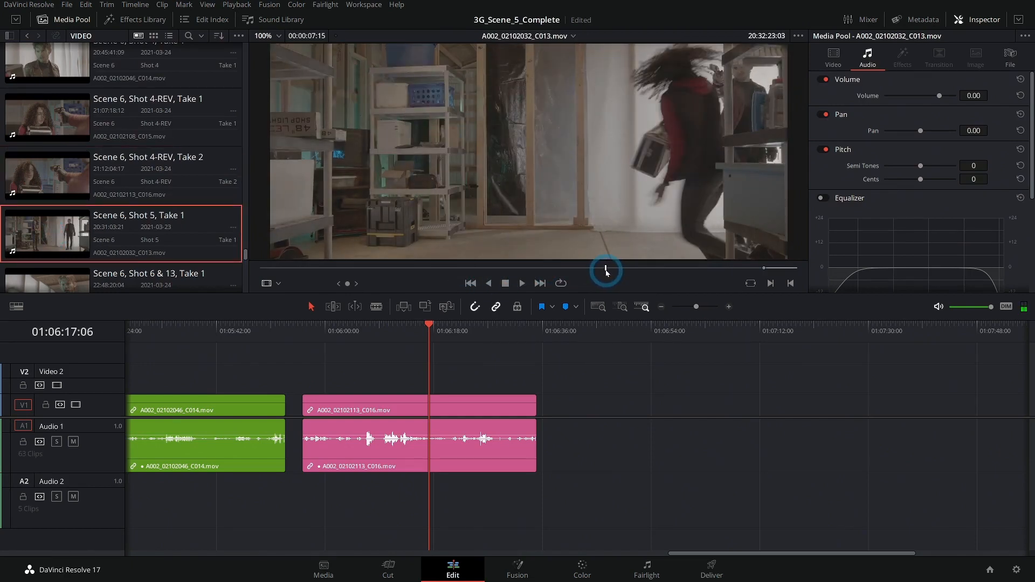
{"action": "key", "text": "space"}
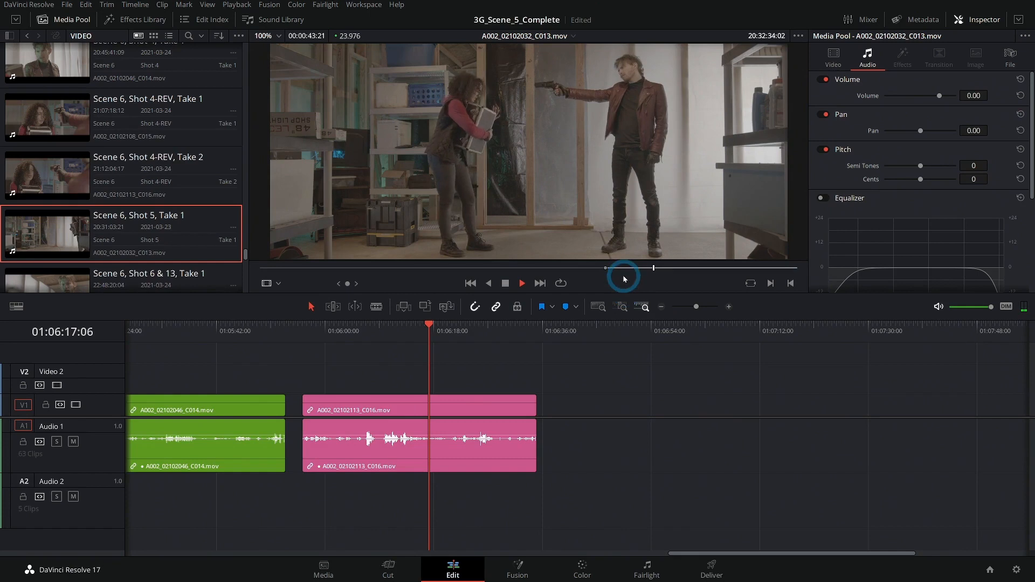
- Mark the out point of Shot 5, Take 1 at 20:32:59:17 and place the section on Video 1 and Audio 1 after the violet clip
{"action": "scroll", "coordinate": [160, 212], "scroll_direction": "down", "scroll_amount": 3}
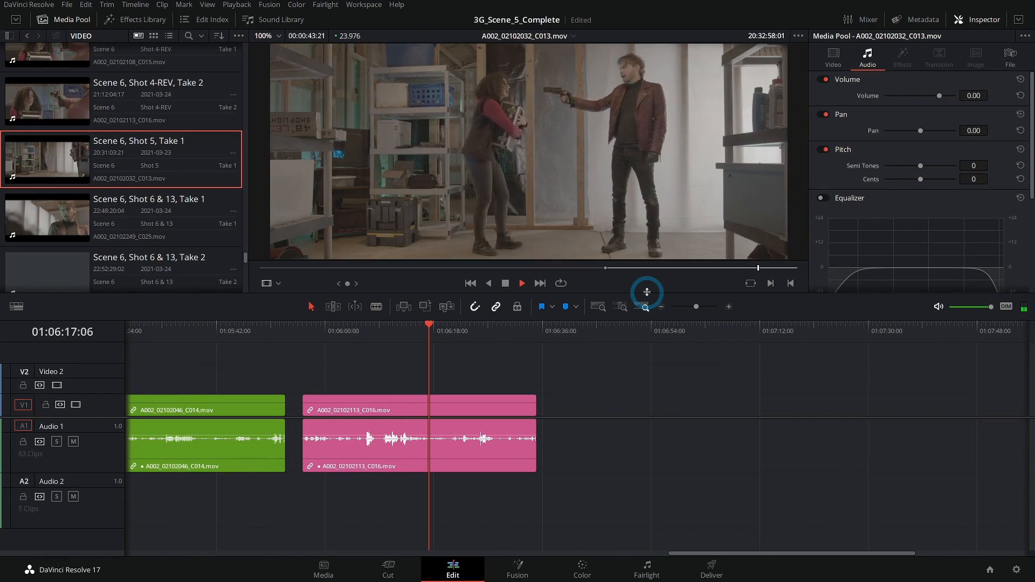
{"action": "key", "text": "space"}
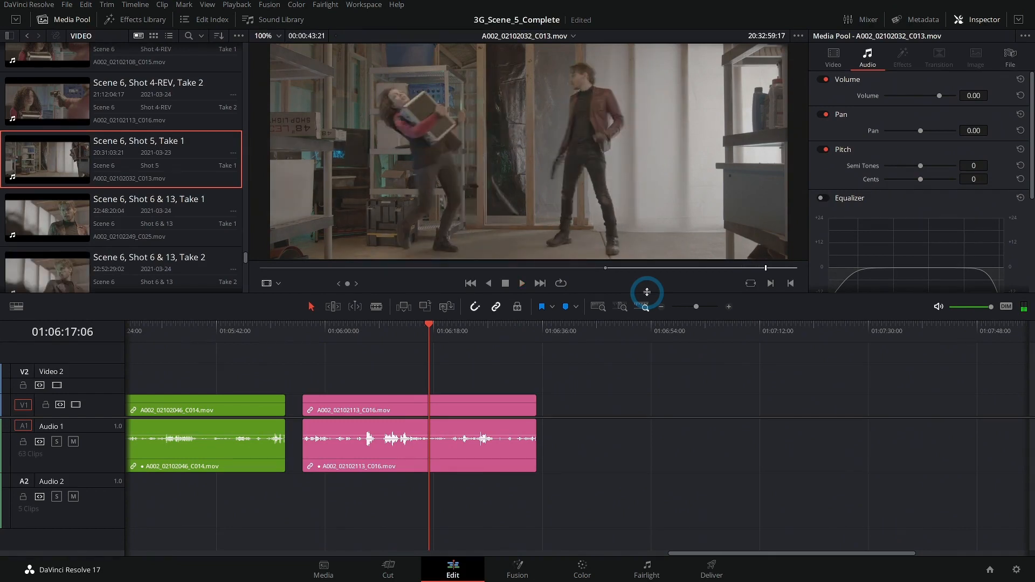
{"action": "key", "text": "o"}
{"action": "left_click_drag", "start_coordinate": [506, 182], "coordinate": [561, 395]}
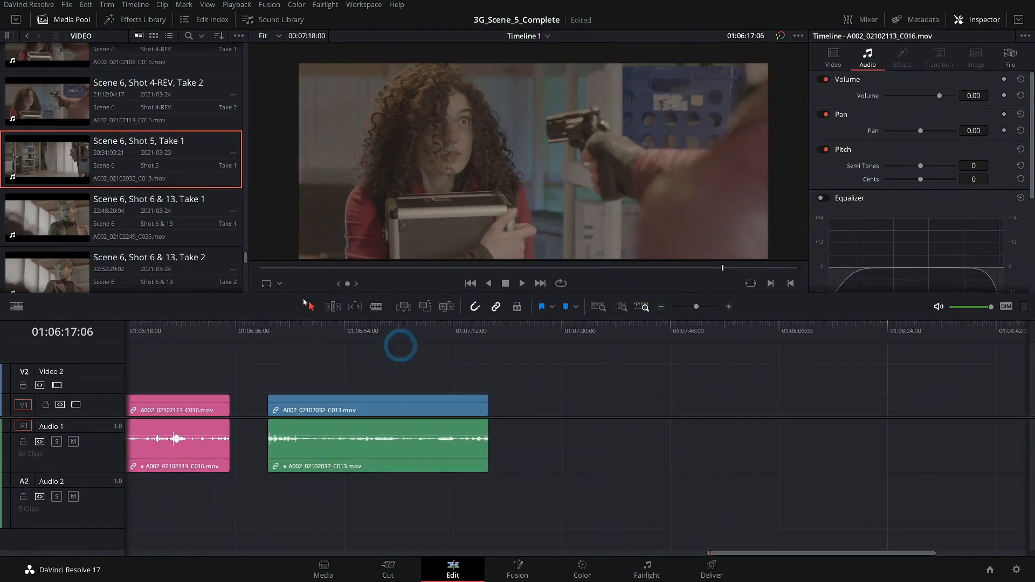
- Load Scene 6, Shot 6 & 13, Take 1 in the source viewer and skim through the take
{"action": "left_click", "coordinate": [62, 213]}
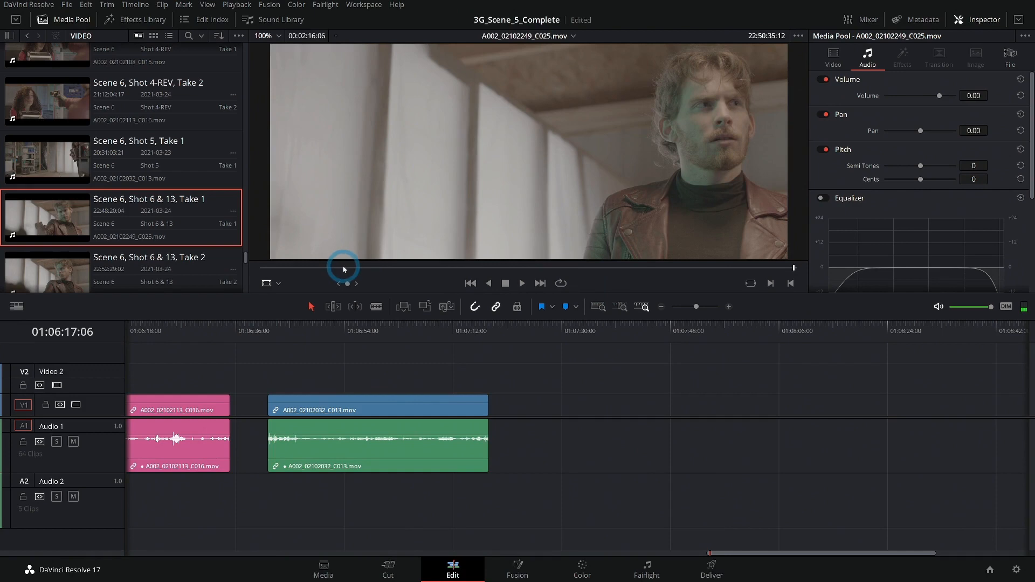
{"action": "left_click_drag", "start_coordinate": [343, 268], "coordinate": [428, 268]}
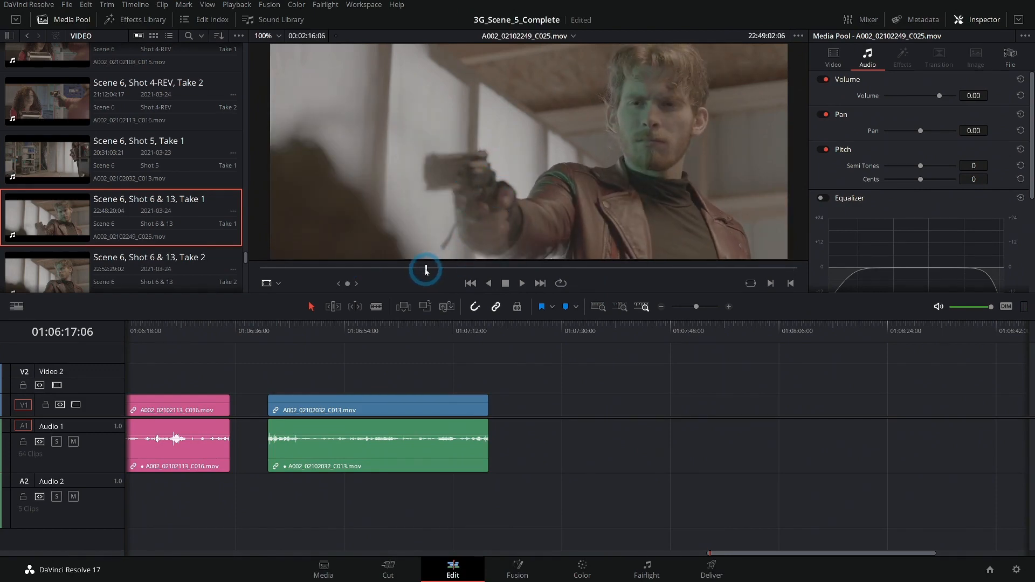
{"action": "scroll", "coordinate": [190, 193], "scroll_direction": "down", "scroll_amount": 3}
{"action": "left_click", "coordinate": [162, 188]}
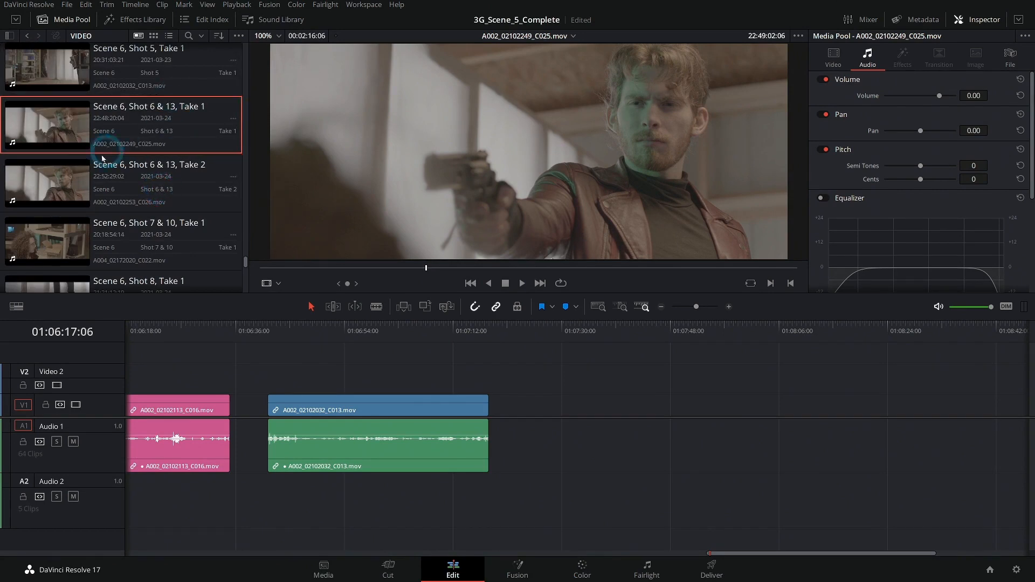
- Load Scene 6, Shot 6 & 13, Take 2 in the source viewer, review its opening and mark an in point at the start of the wanted performance
{"action": "left_click", "coordinate": [83, 178]}
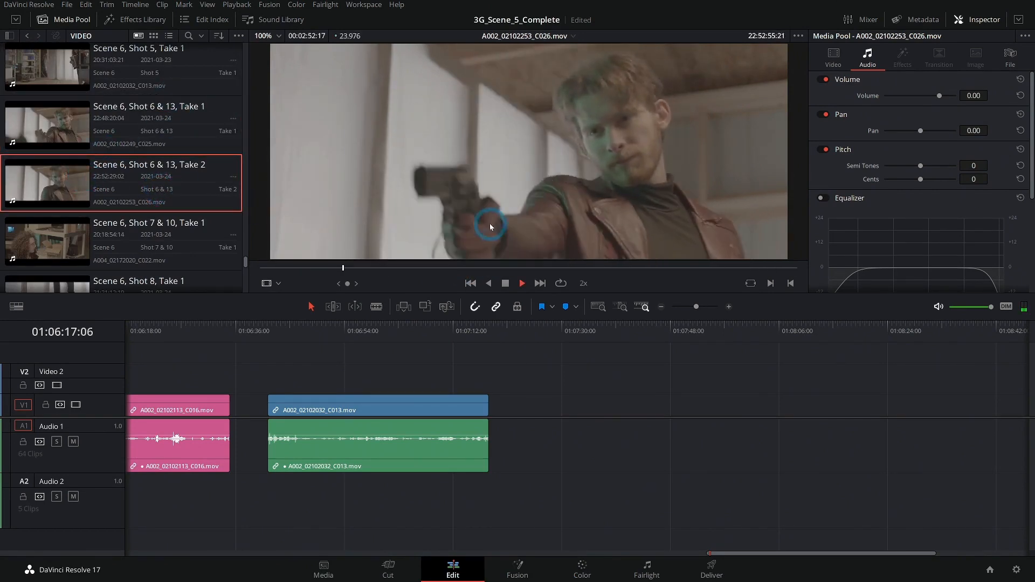
{"action": "key", "text": "j"}
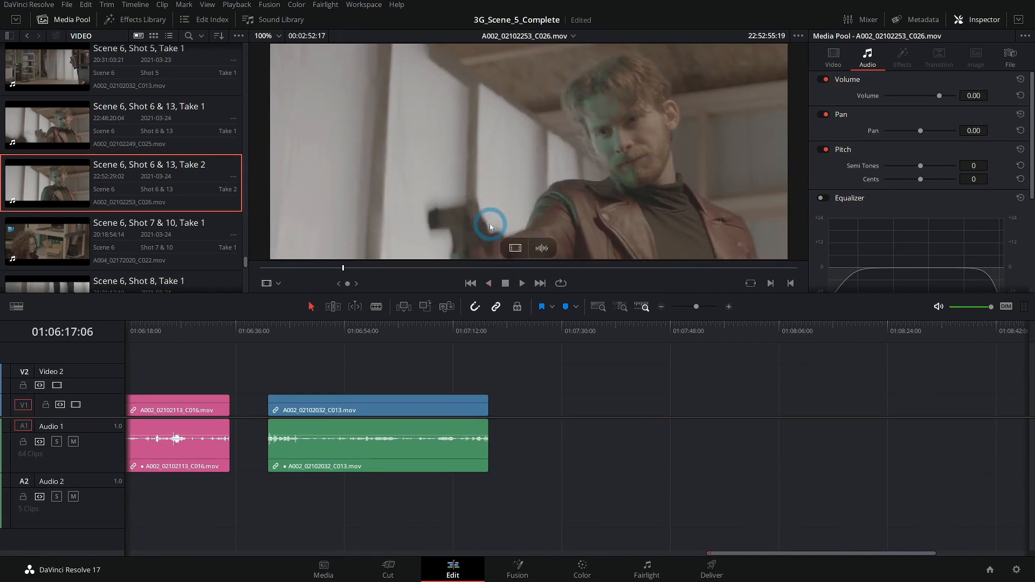
{"action": "key", "text": "l"}
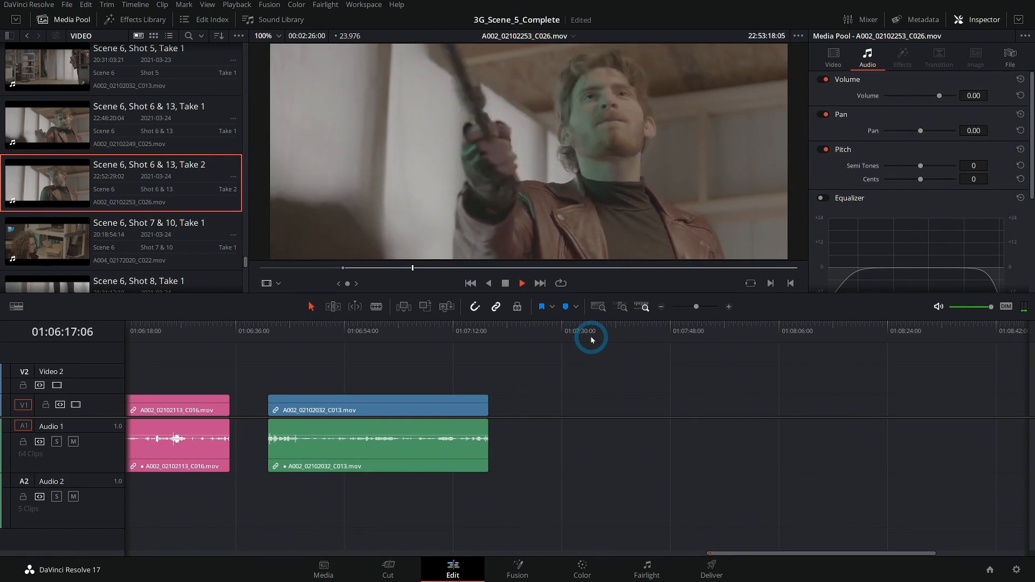
{"action": "left_click", "coordinate": [427, 266]}
{"action": "left_click_drag", "start_coordinate": [428, 268], "coordinate": [478, 268]}
{"action": "key", "text": "i"}
{"action": "key", "text": "space"}
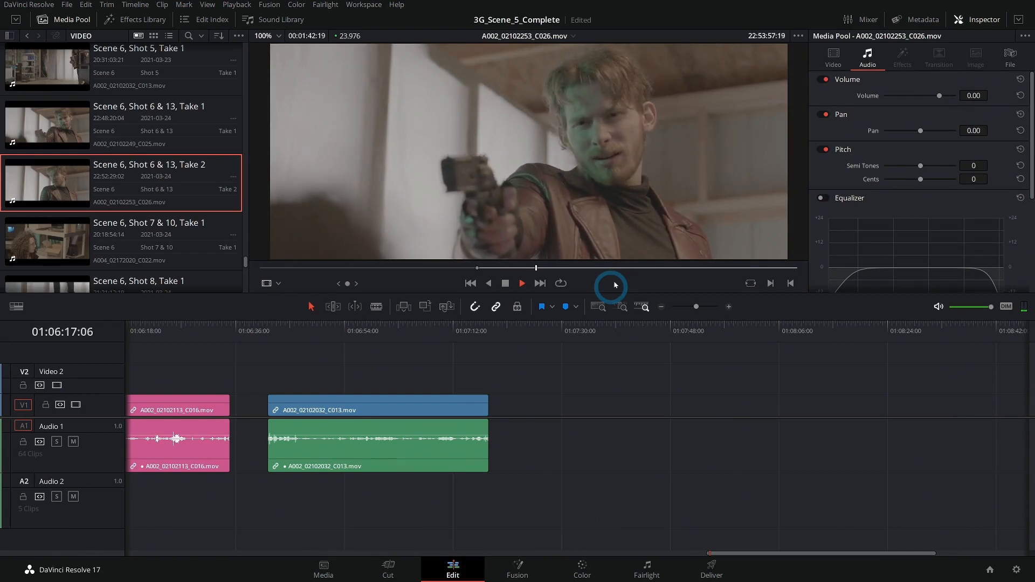
- Mark the out point of Shot 6 & 13, Take 2 at about 22:55:04 and place the section on Video 1 and Audio 1 after the Shot 5 clip
{"action": "left_click_drag", "start_coordinate": [538, 268], "coordinate": [712, 270]}
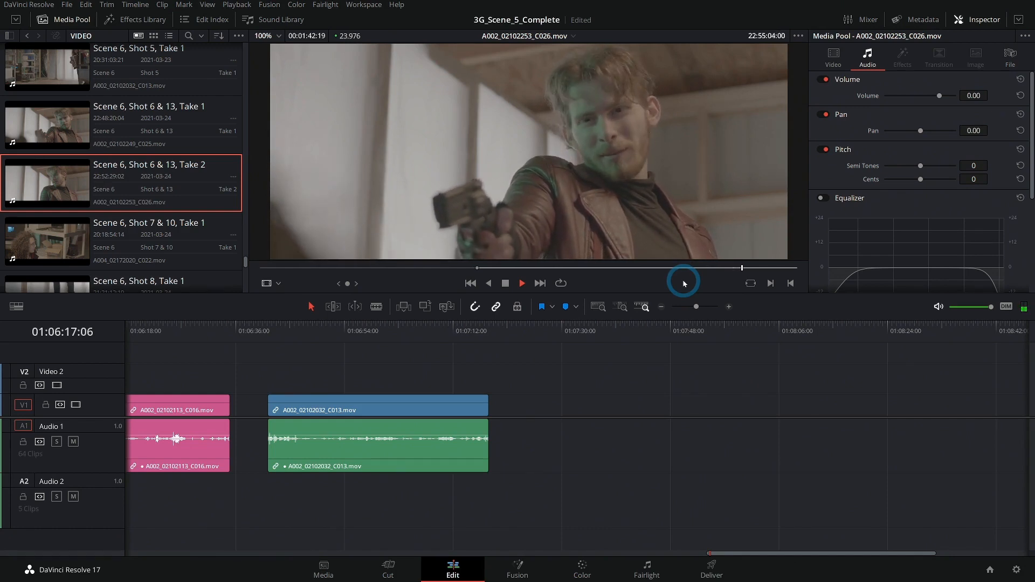
{"action": "left_click_drag", "start_coordinate": [684, 283], "coordinate": [517, 401]}
{"action": "left_click", "coordinate": [662, 308]}
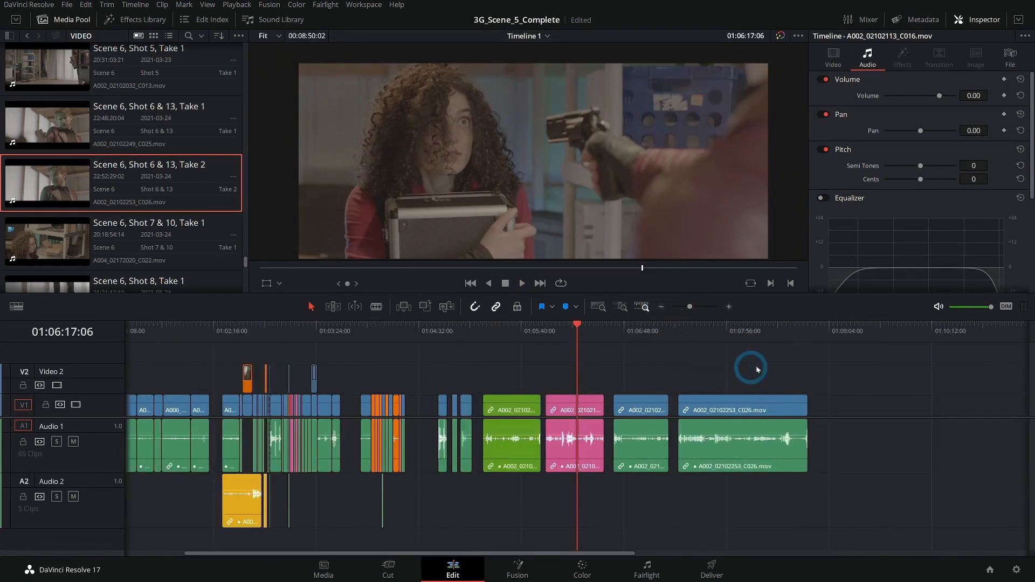
- Compare the framing of the olive Shot 4, violet Shot 4-REV and Shot 5 clips by scrubbing the playhead between them on the timeline
{"action": "left_click", "coordinate": [608, 333]}
{"action": "left_click", "coordinate": [518, 337]}
{"action": "left_click", "coordinate": [443, 337]}
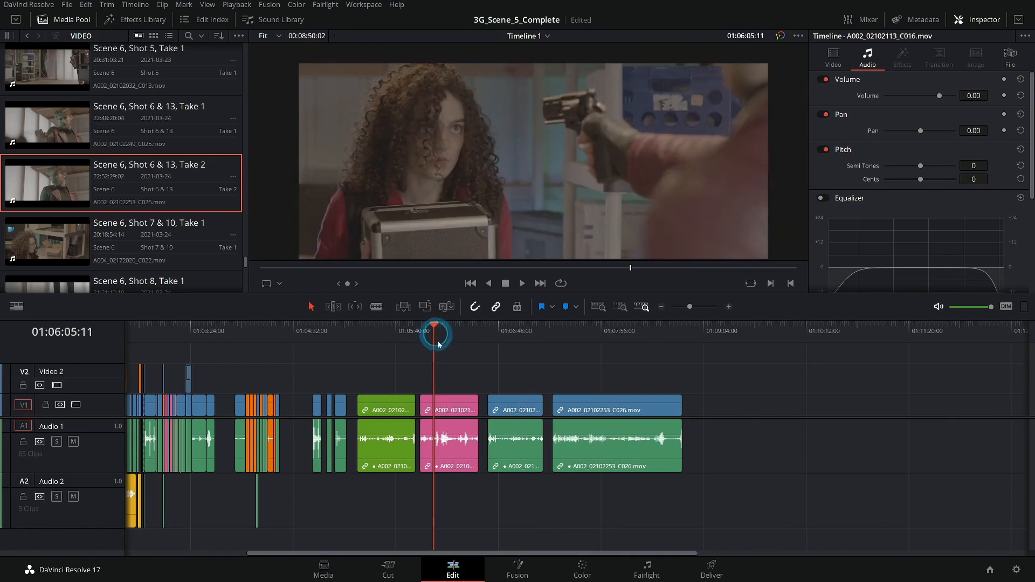
{"action": "left_click", "coordinate": [386, 337]}
{"action": "left_click", "coordinate": [518, 333]}
{"action": "left_click", "coordinate": [446, 331]}
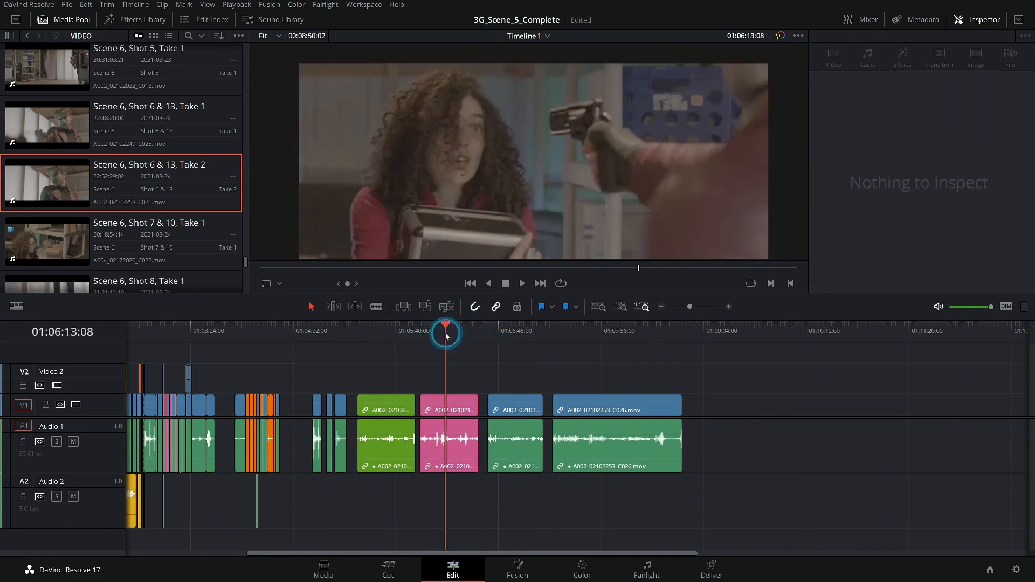
{"action": "left_click", "coordinate": [387, 333]}
{"action": "left_click", "coordinate": [452, 342]}
{"action": "left_click", "coordinate": [499, 345]}
{"action": "left_click", "coordinate": [436, 344]}
{"action": "left_click", "coordinate": [387, 337]}
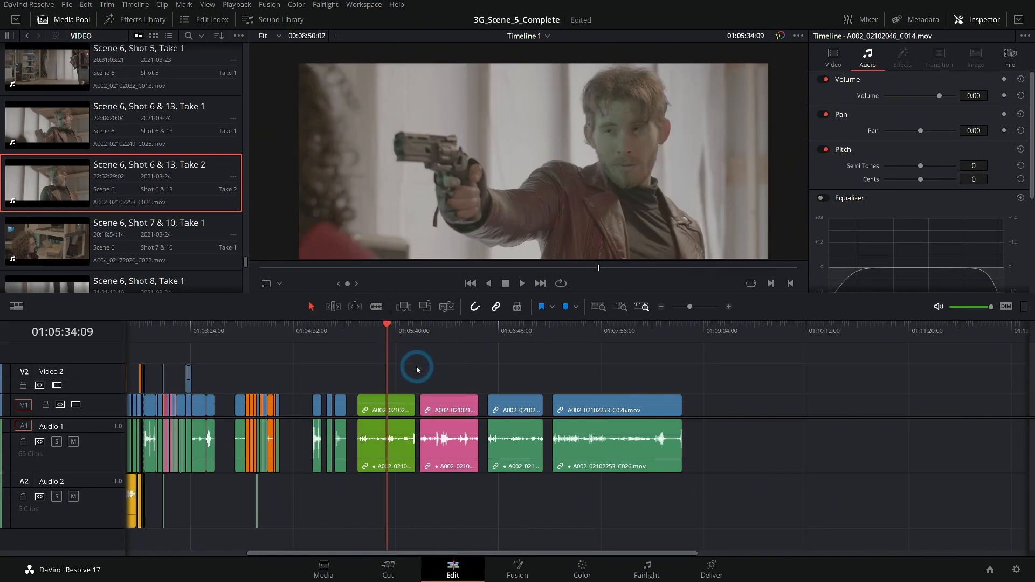
- Shift the Shot 6 & 13 clip further along the timeline to widen the gap after Shot 5, and set the playhead within it at 01:08:23:09
{"action": "left_click_drag", "start_coordinate": [594, 403], "coordinate": [635, 402]}
{"action": "left_click_drag", "start_coordinate": [632, 337], "coordinate": [642, 334]}
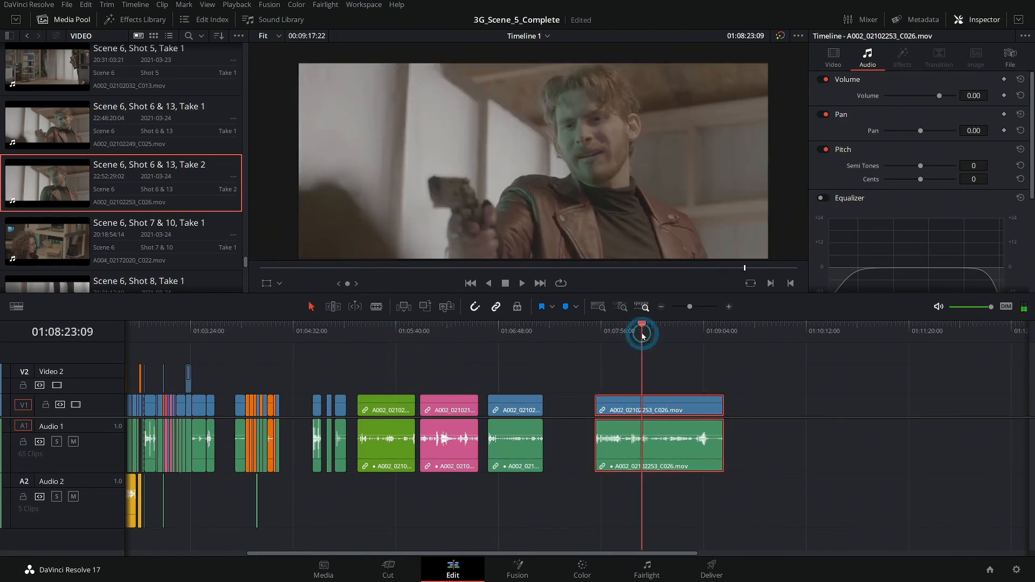
{"action": "scroll", "coordinate": [804, 386], "scroll_direction": "right", "scroll_amount": 3}
- Mark Scene 6, Shot 7 & 10, Take 1 from 20:19:44:00 to 20:19:53:00 and place it on Video 1 and Audio 1 after the Shot 6 & 13 clip
{"action": "scroll", "coordinate": [70, 162], "scroll_direction": "down", "scroll_amount": 3}
{"action": "left_click_drag", "start_coordinate": [67, 162], "coordinate": [491, 300]}
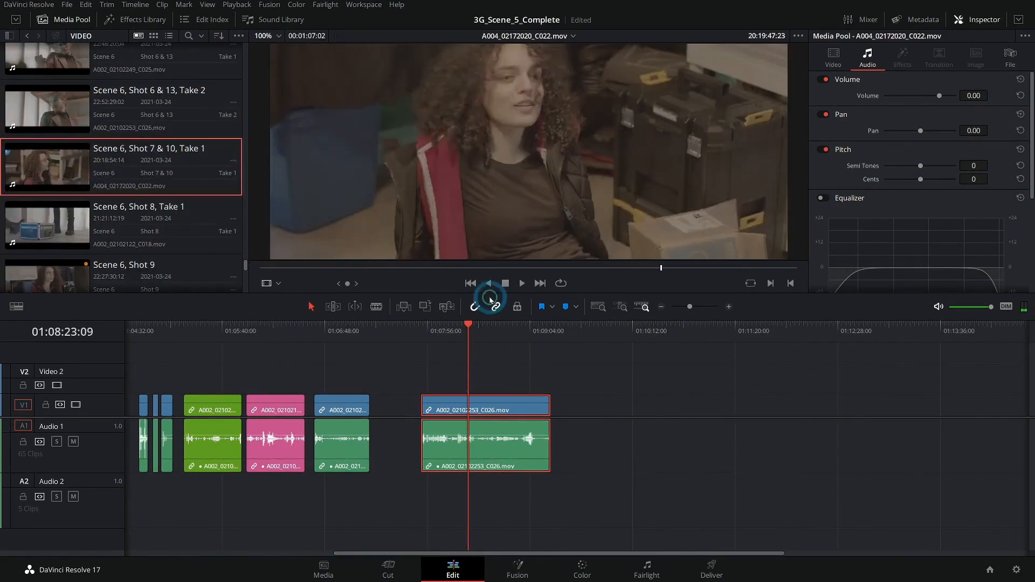
{"action": "left_click_drag", "start_coordinate": [407, 273], "coordinate": [656, 274]}
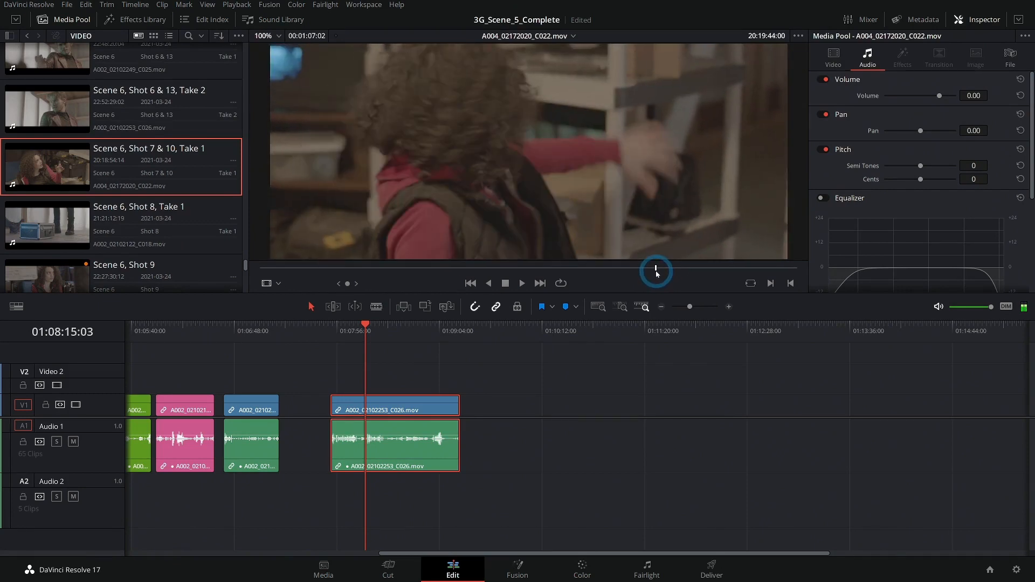
{"action": "key", "text": "space"}
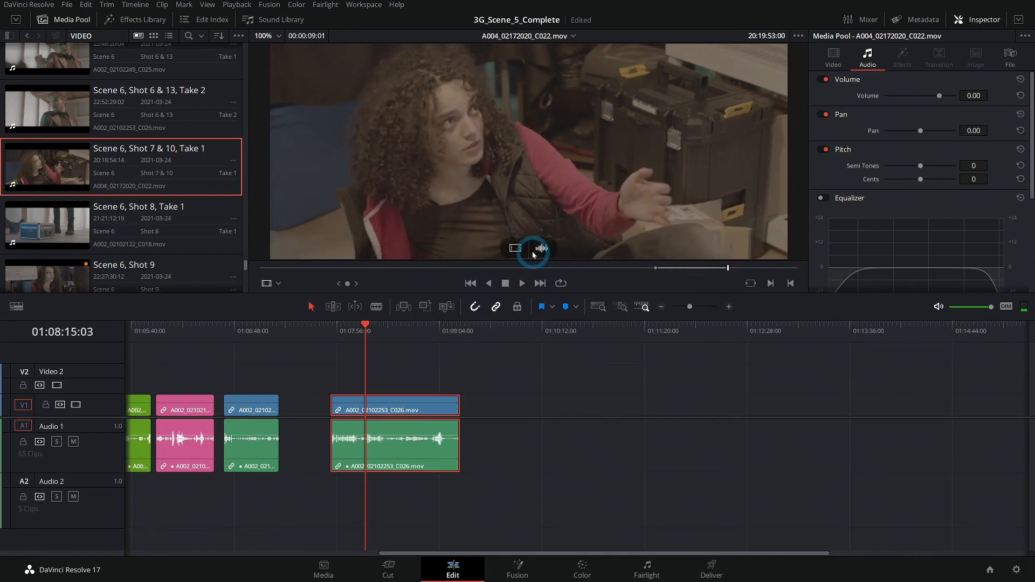
{"action": "left_click_drag", "start_coordinate": [470, 153], "coordinate": [493, 398]}
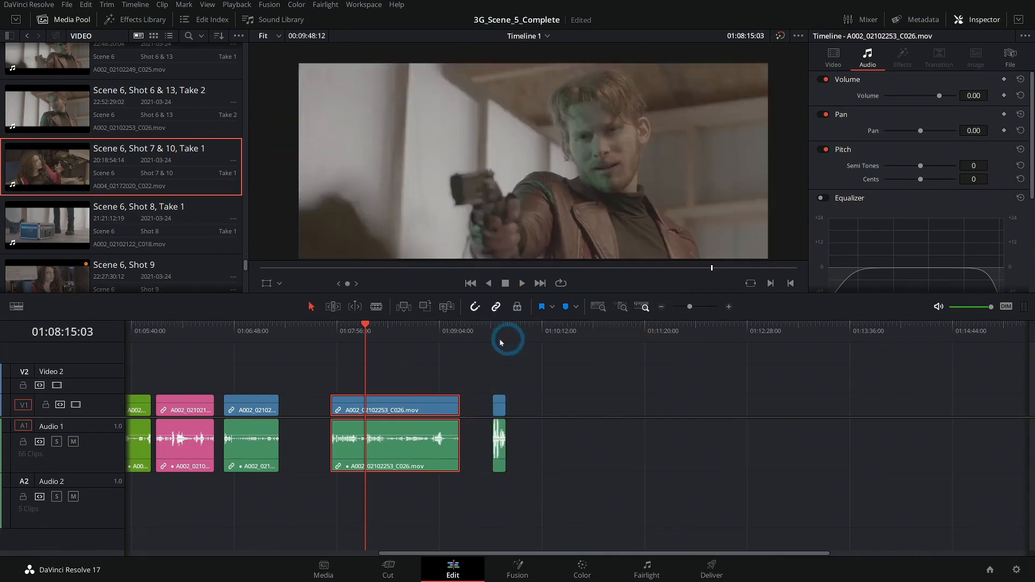